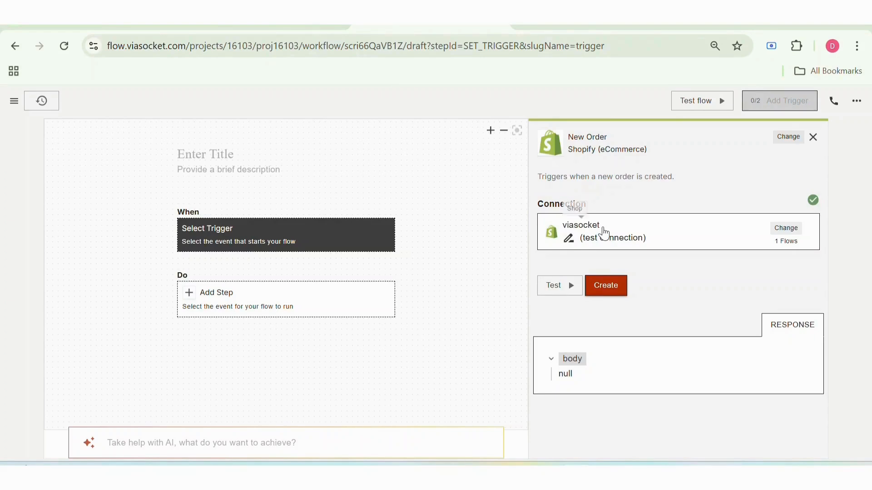
Select Shopify's New Order trigger with the existing test connection and create it as the flow's trigger
{"action": "left_click", "coordinate": [587, 328]}
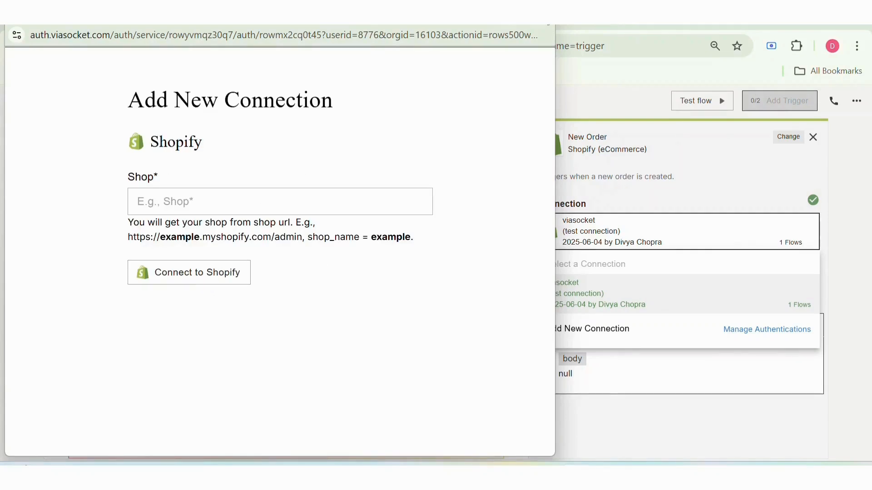
{"action": "left_click", "coordinate": [543, 13]}
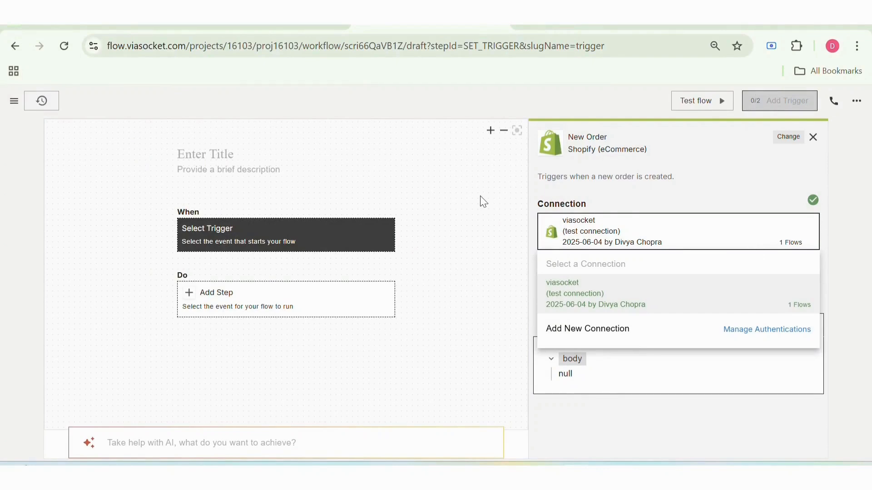
{"action": "left_click", "coordinate": [570, 207]}
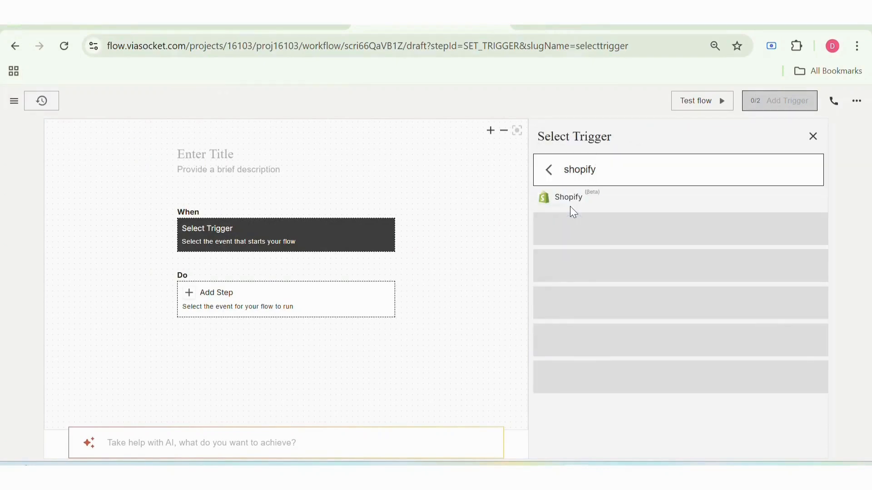
{"action": "left_click", "coordinate": [570, 220]}
{"action": "left_click", "coordinate": [569, 223]}
{"action": "left_click", "coordinate": [494, 313]}
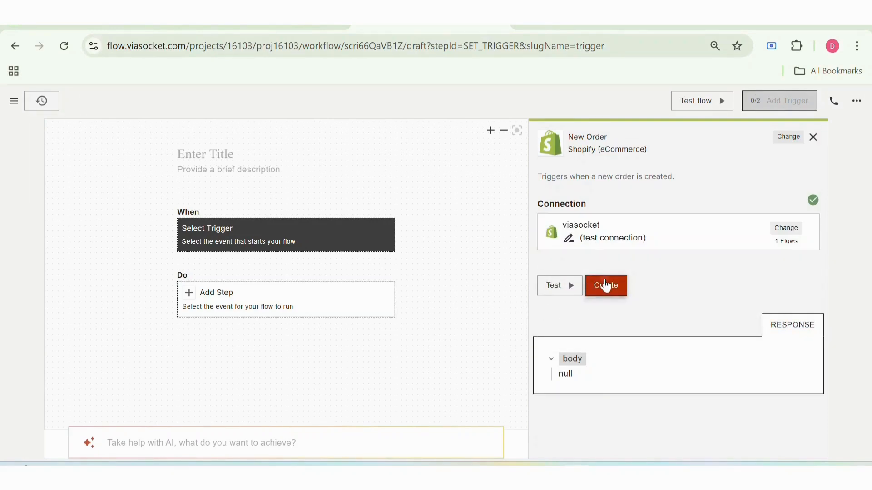
{"action": "left_click", "coordinate": [606, 285]}
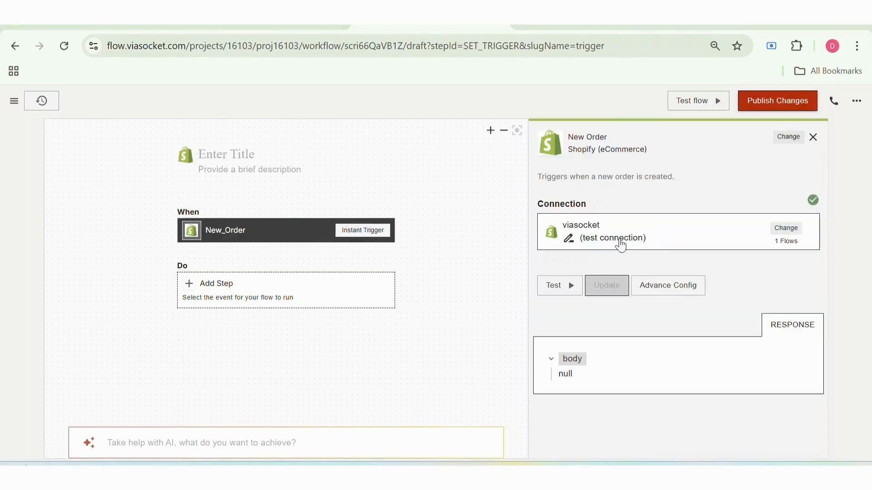
Test the New Order trigger and review the sample order data in its response
{"action": "left_click", "coordinate": [567, 287]}
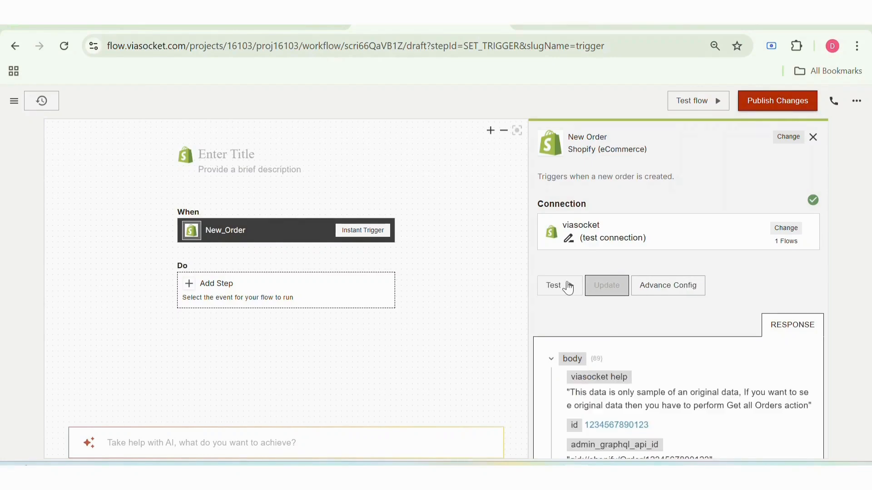
{"action": "scroll", "coordinate": [568, 286], "scroll_direction": "down", "scroll_amount": 10}
{"action": "scroll", "coordinate": [567, 287], "scroll_direction": "down", "scroll_amount": 20}
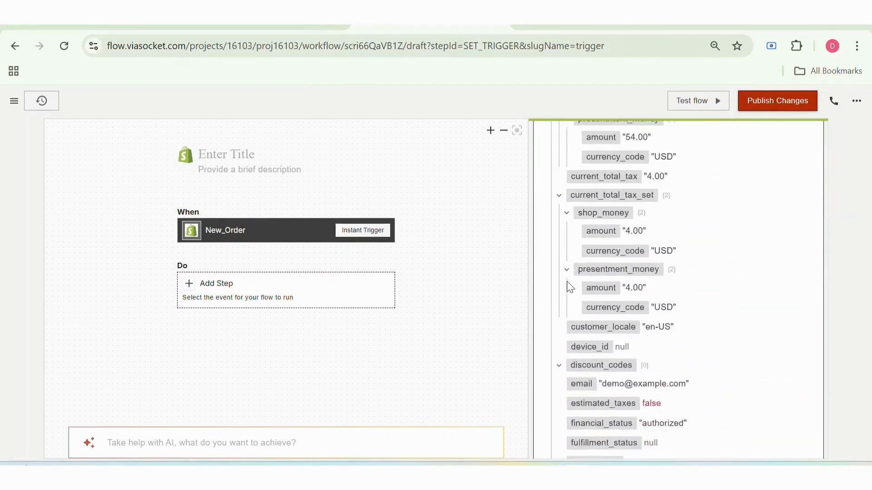
{"action": "scroll", "coordinate": [567, 287], "scroll_direction": "down", "scroll_amount": 5}
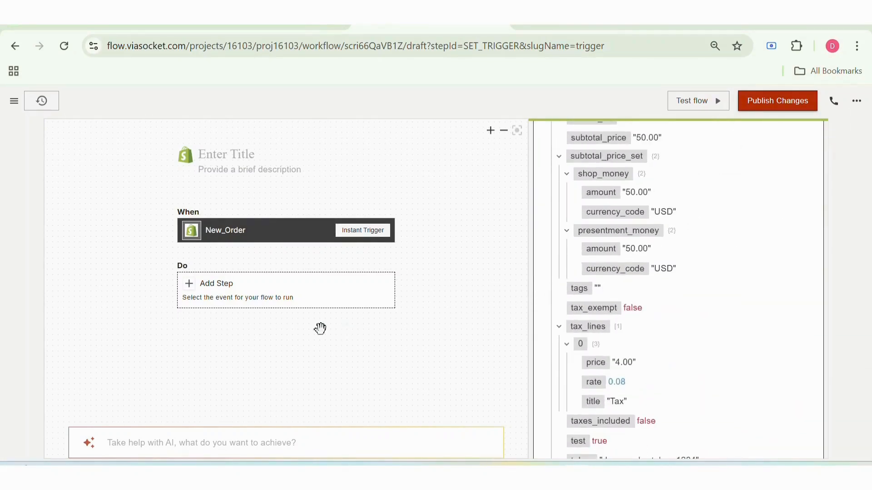
Add a Multiple Paths (If Conditions) step and insert the trigger's body.total_price into the condition of Path 1
{"action": "left_click", "coordinate": [316, 300]}
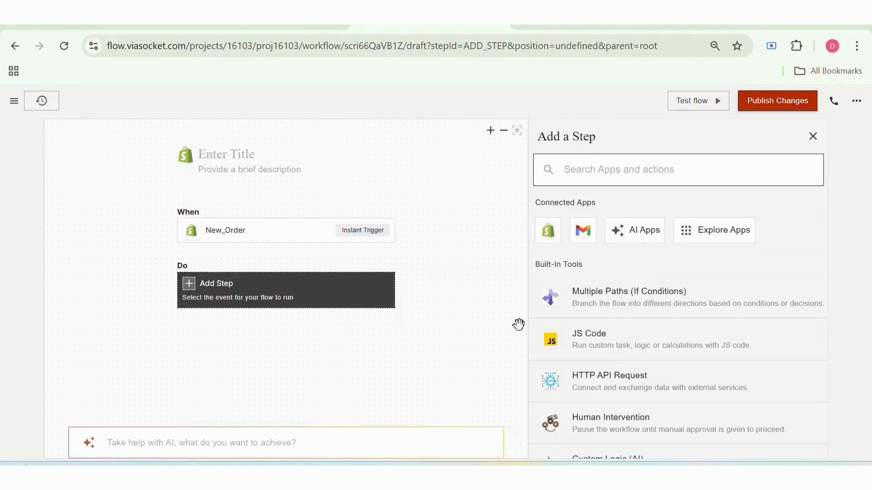
{"action": "left_click", "coordinate": [593, 302]}
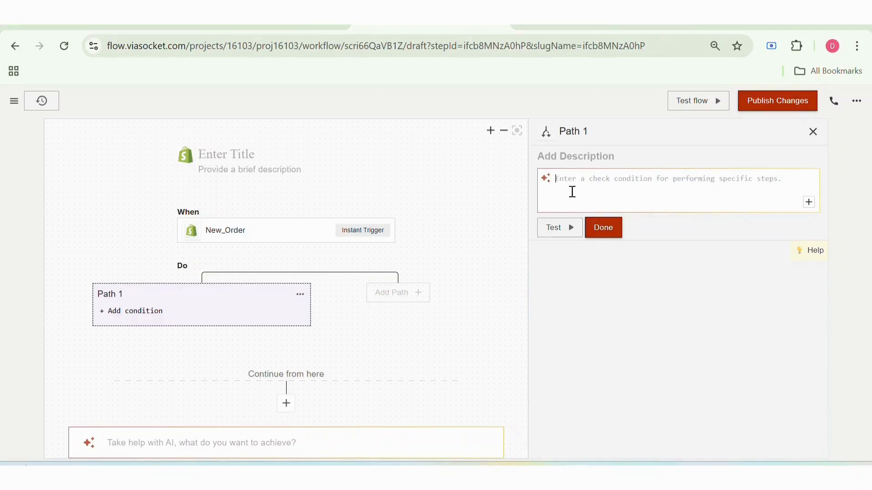
{"action": "left_click", "coordinate": [811, 204]}
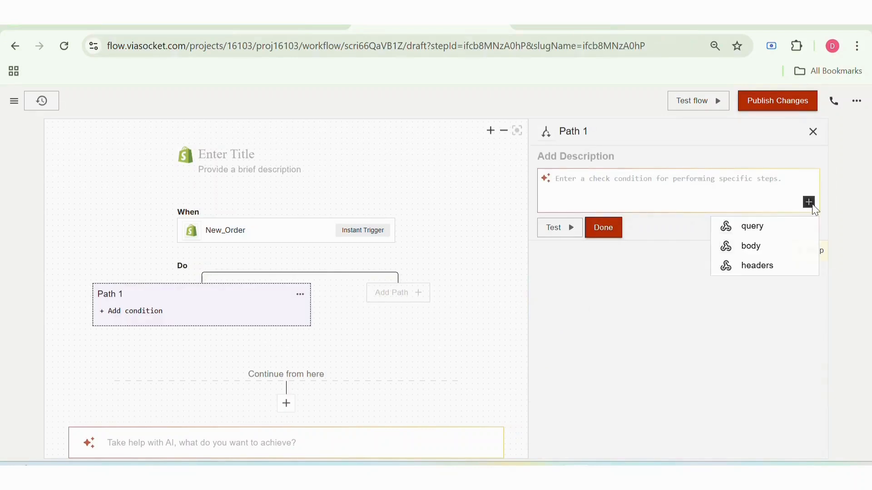
{"action": "mouse_move", "coordinate": [795, 247]}
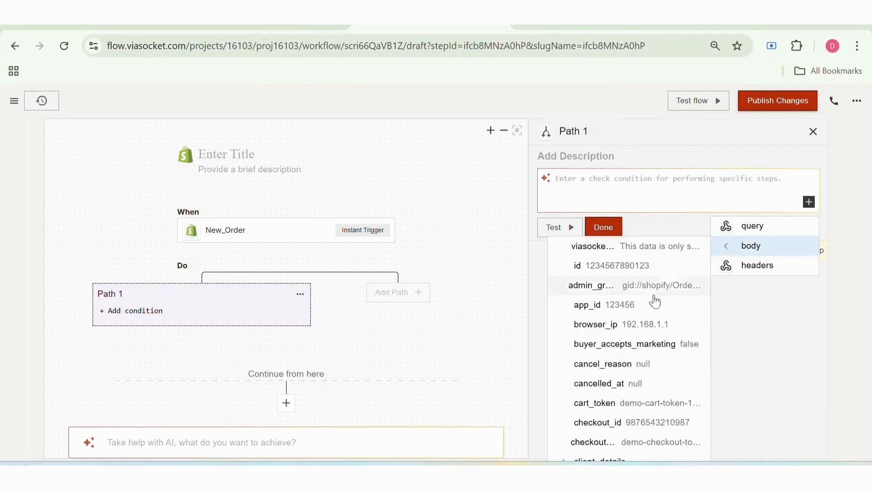
{"action": "scroll", "coordinate": [649, 382], "scroll_direction": "down", "scroll_amount": 15}
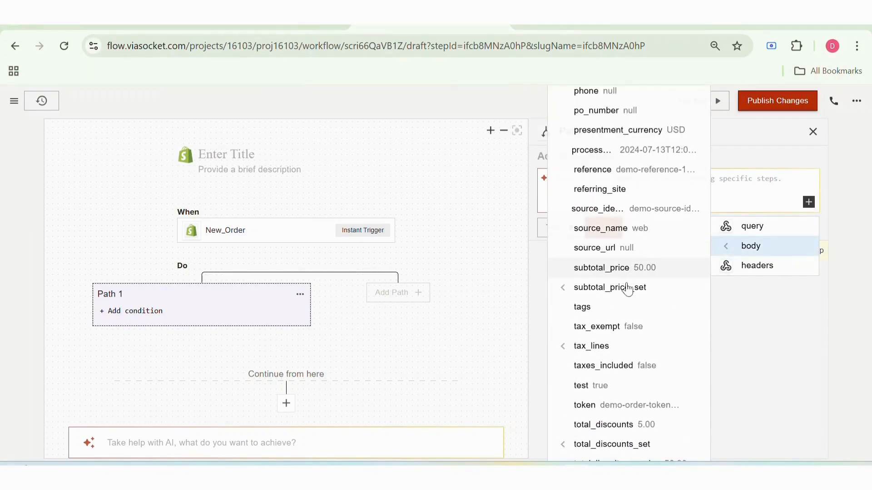
{"action": "scroll", "coordinate": [628, 308], "scroll_direction": "down", "scroll_amount": 4}
{"action": "scroll", "coordinate": [628, 316], "scroll_direction": "down", "scroll_amount": 2}
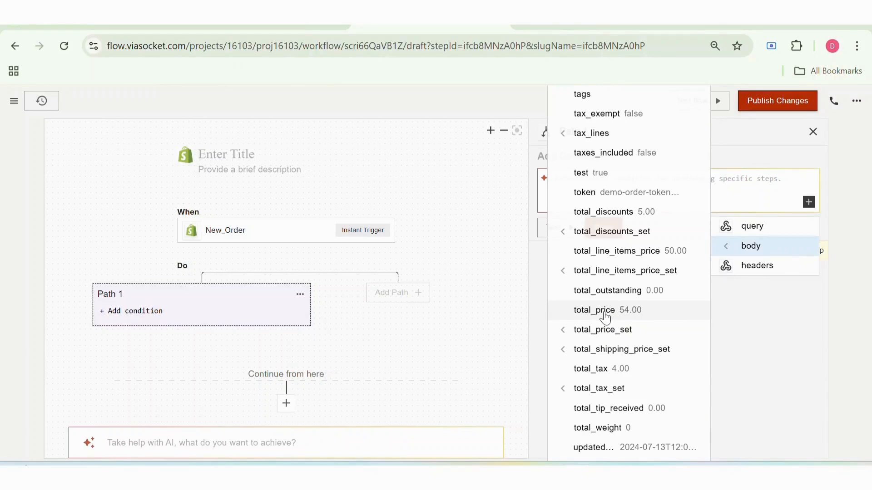
{"action": "scroll", "coordinate": [605, 317], "scroll_direction": "down", "scroll_amount": 4}
{"action": "scroll", "coordinate": [605, 313], "scroll_direction": "up", "scroll_amount": 3}
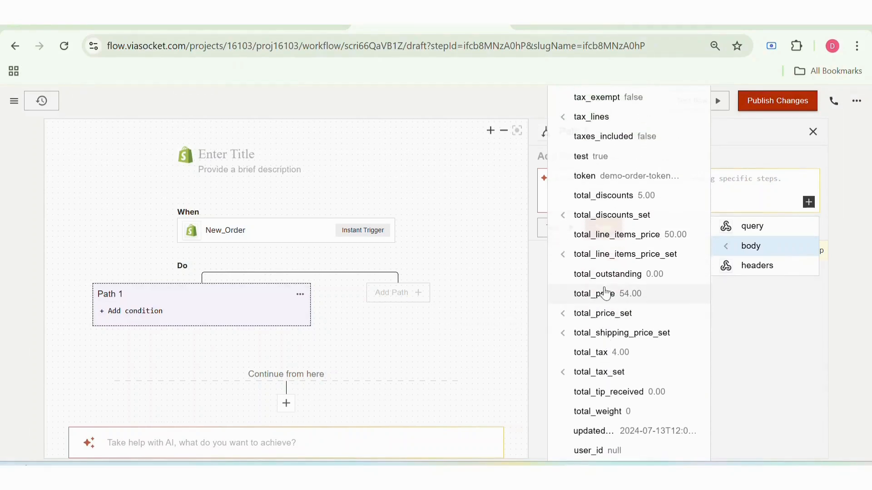
{"action": "left_click", "coordinate": [605, 294]}
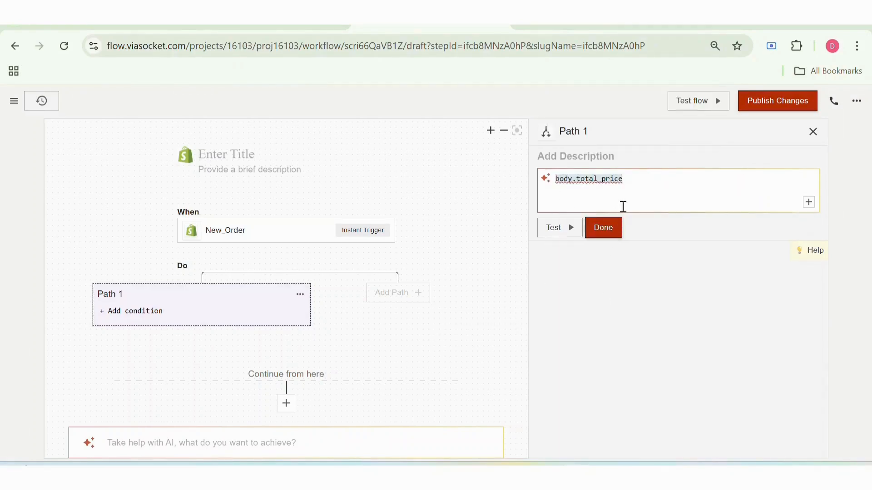
Complete the Path 1 condition as body.total_price<1000, test it and save it
{"action": "type", "text": "<1000"}
{"action": "left_click", "coordinate": [555, 230]}
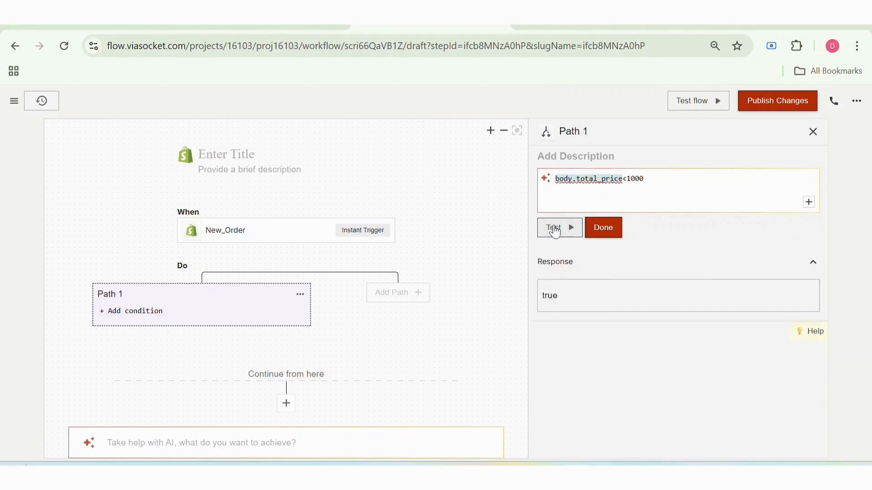
{"action": "left_click", "coordinate": [612, 229]}
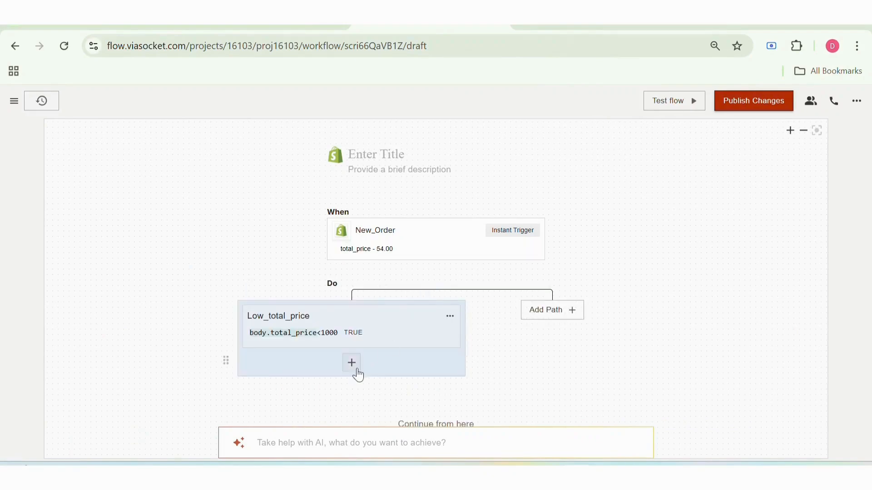
Add a Gmail Send Mail action inside the Low_total_price path
{"action": "left_click", "coordinate": [357, 369]}
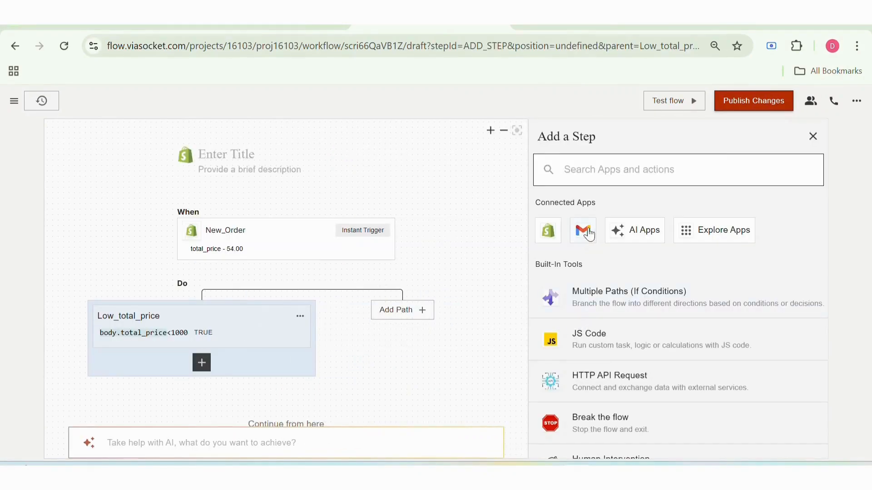
{"action": "left_click", "coordinate": [585, 231]}
{"action": "left_click", "coordinate": [589, 231]}
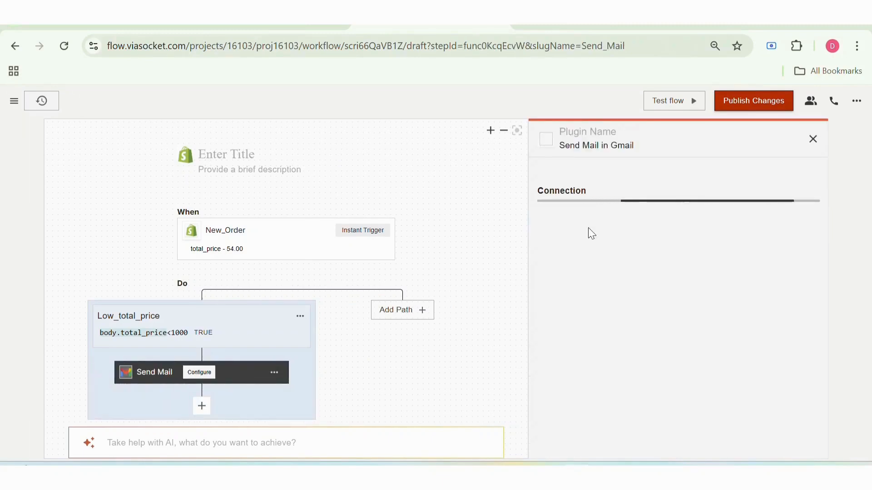
Add a new Gmail connection by authorizing access for the Google account, and title the connection "test"
{"action": "left_click", "coordinate": [590, 233]}
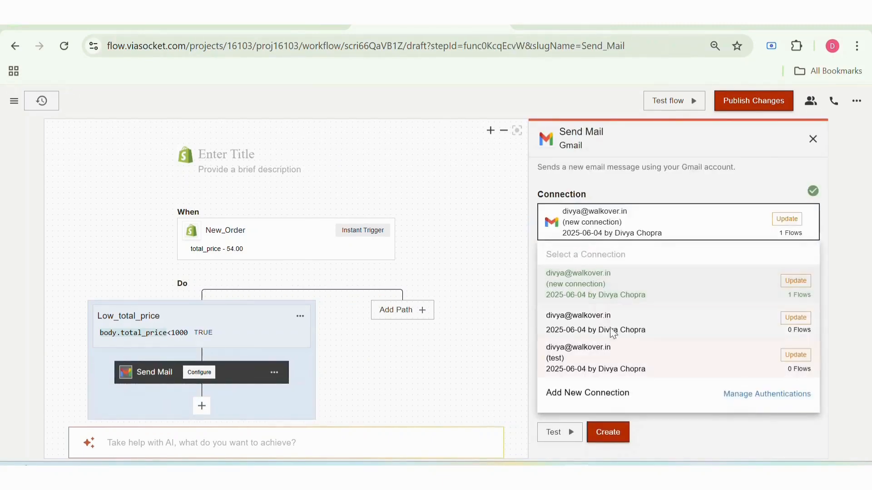
{"action": "left_click", "coordinate": [615, 394]}
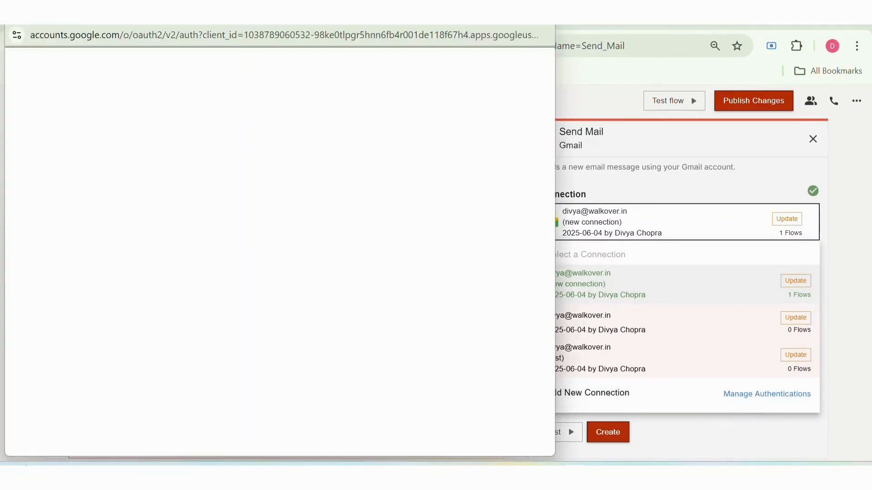
{"action": "left_click", "coordinate": [392, 229]}
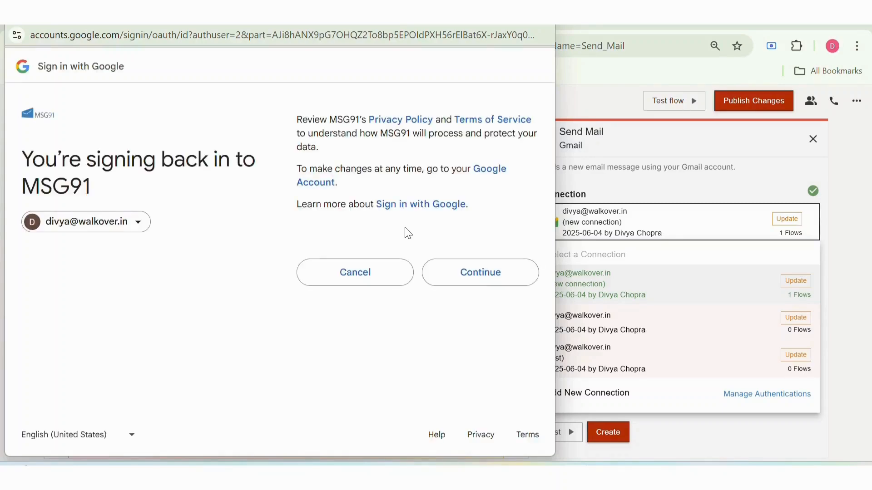
{"action": "left_click", "coordinate": [452, 277]}
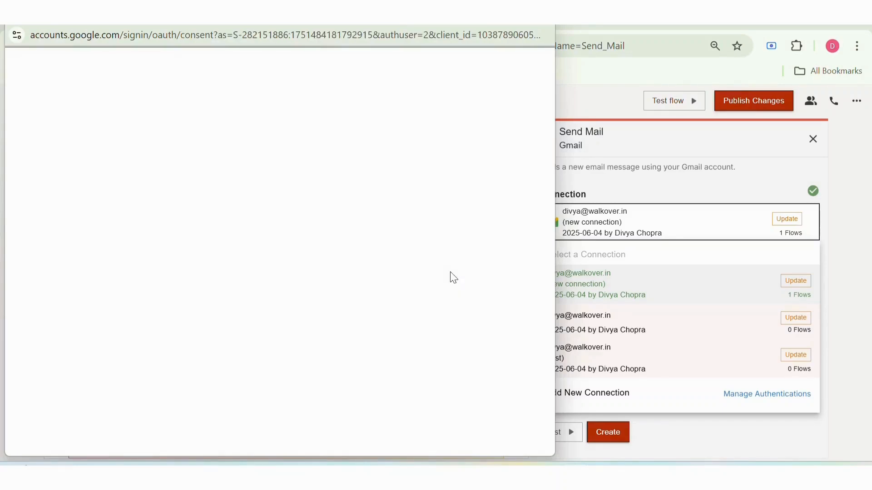
{"action": "scroll", "coordinate": [453, 277], "scroll_direction": "down", "scroll_amount": 2}
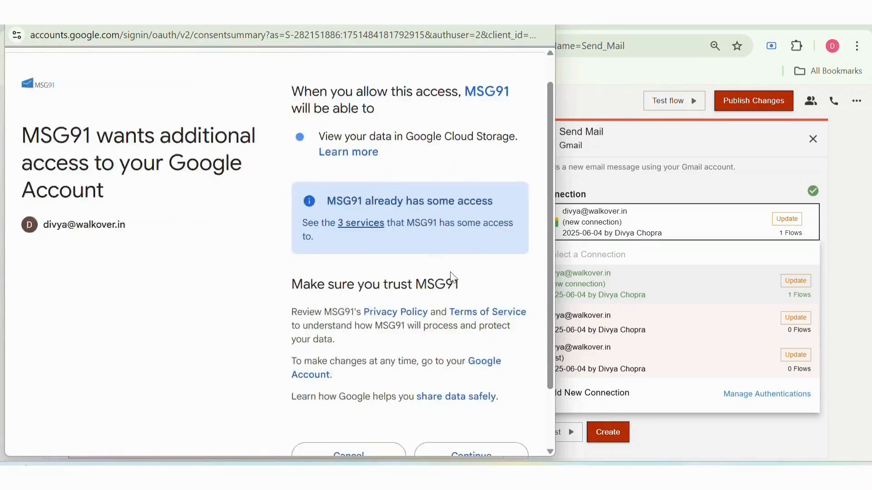
{"action": "left_click", "coordinate": [479, 381]}
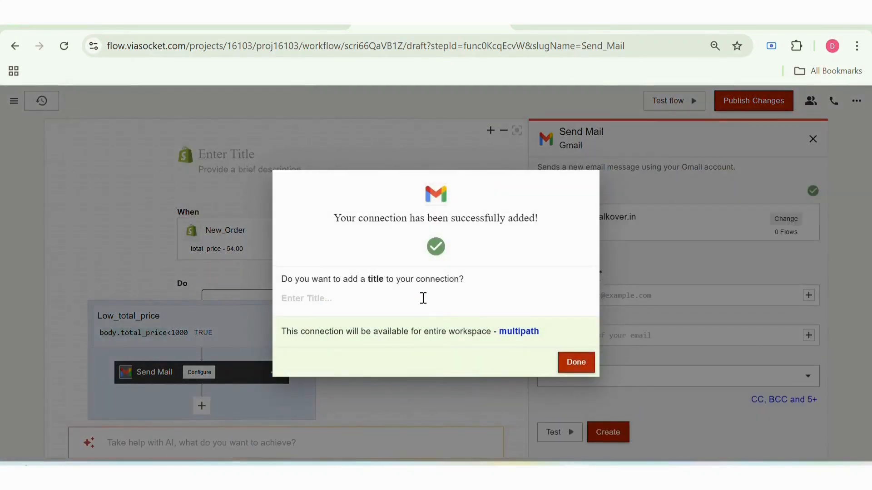
{"action": "type", "text": "test"}
{"action": "left_click", "coordinate": [576, 362]}
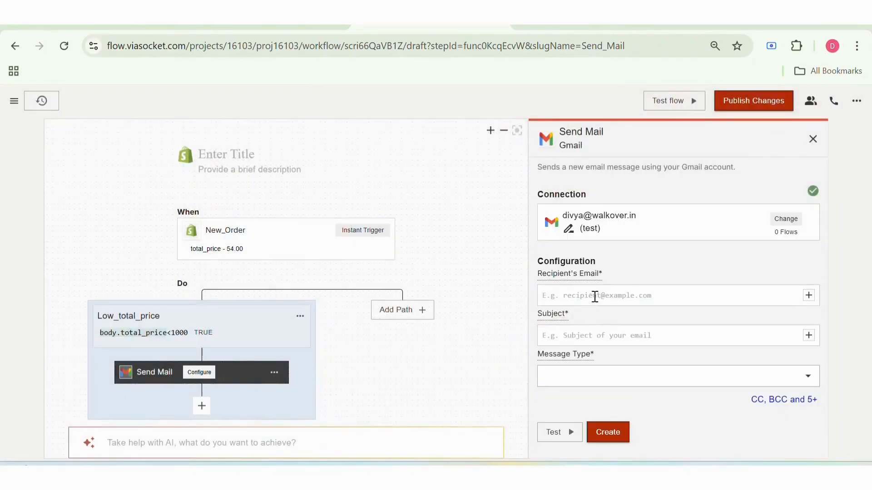
Map the Send Mail recipient's email to the trigger's body.email value
{"action": "left_click", "coordinate": [809, 295]}
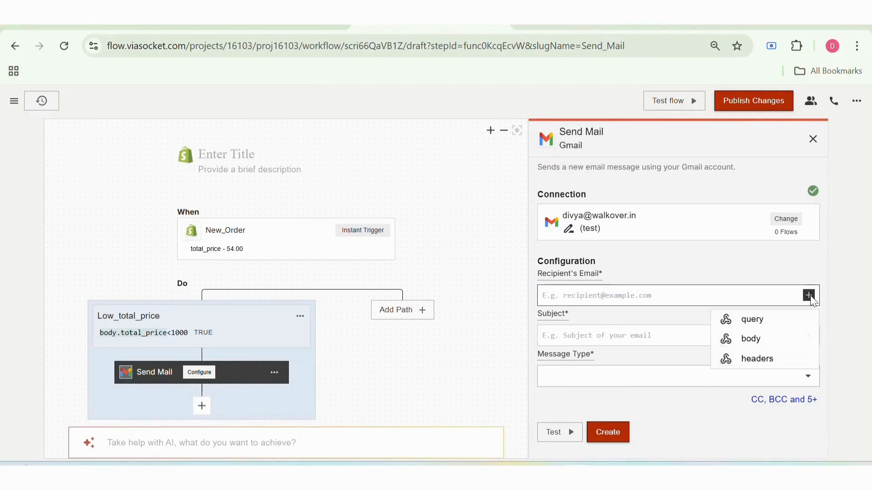
{"action": "mouse_move", "coordinate": [783, 348]}
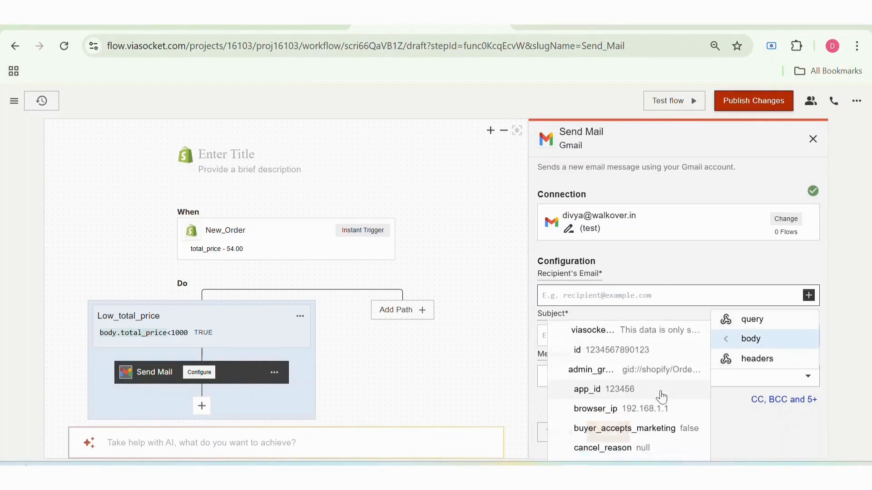
{"action": "scroll", "coordinate": [662, 396], "scroll_direction": "down", "scroll_amount": 10}
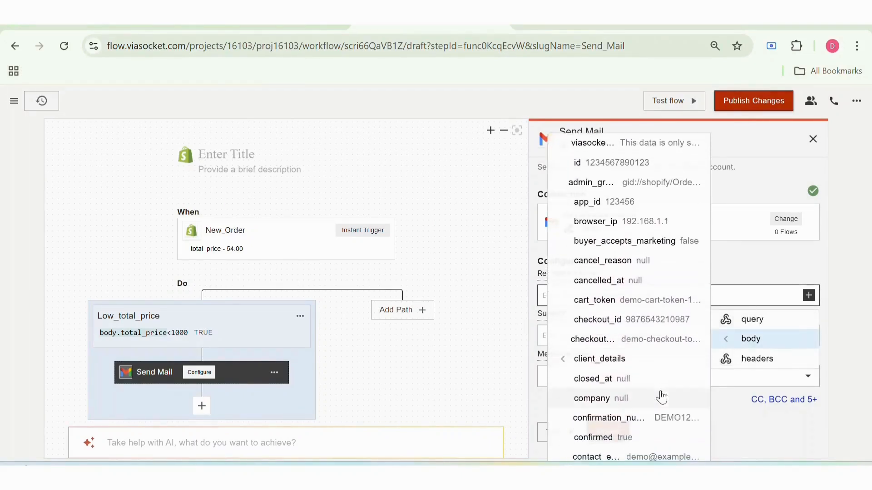
{"action": "mouse_move", "coordinate": [617, 326]}
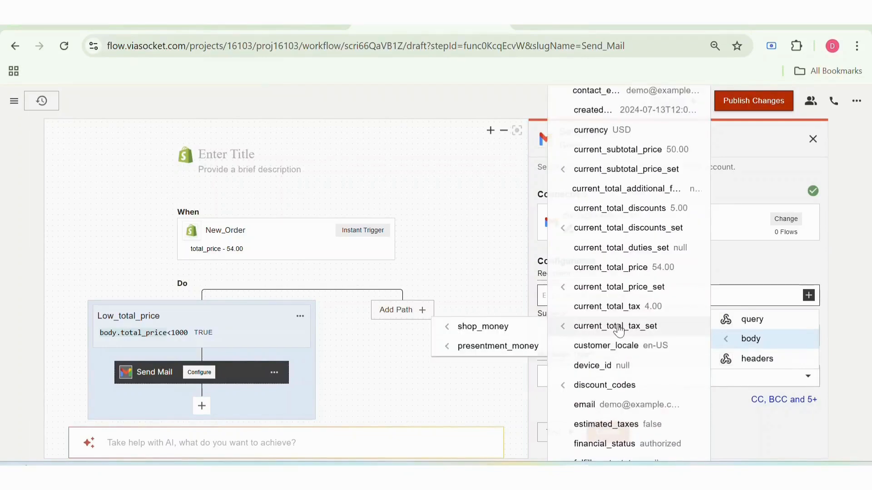
{"action": "left_click", "coordinate": [623, 405]}
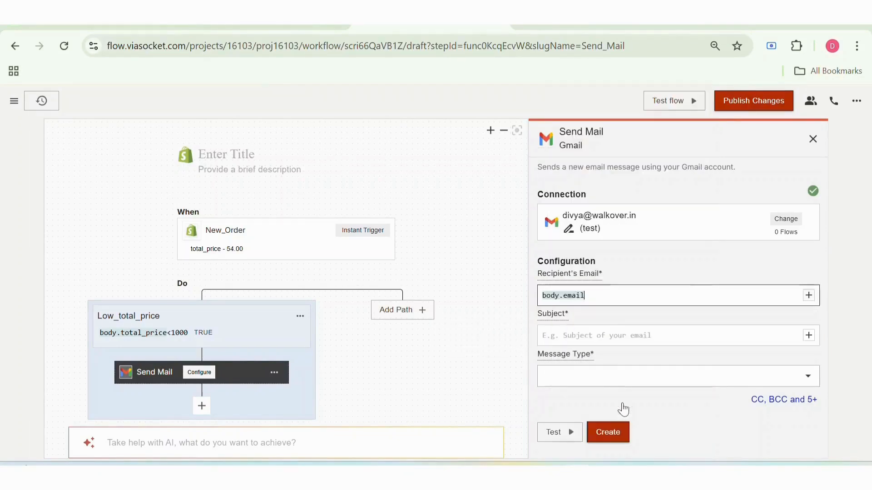
Set the email subject to "Order Placed successfully" and the message type to Plain
{"action": "left_click", "coordinate": [595, 335]}
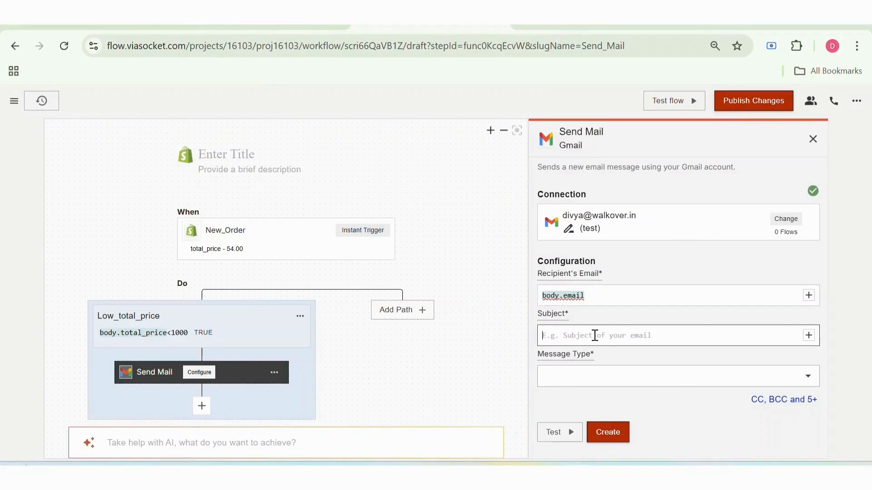
{"action": "type", "text": "Ordr"}
{"action": "key", "text": "BackSpace"}
{"action": "type", "text": "er Pla"}
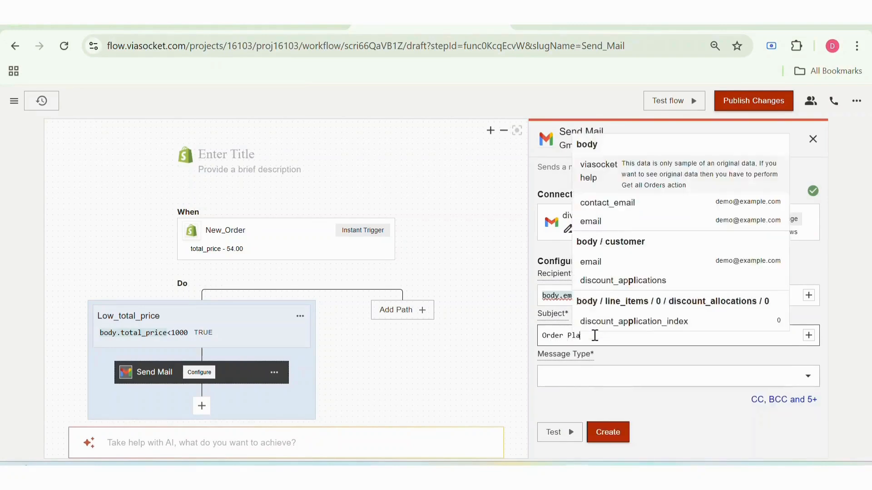
{"action": "type", "text": "ced successfull"}
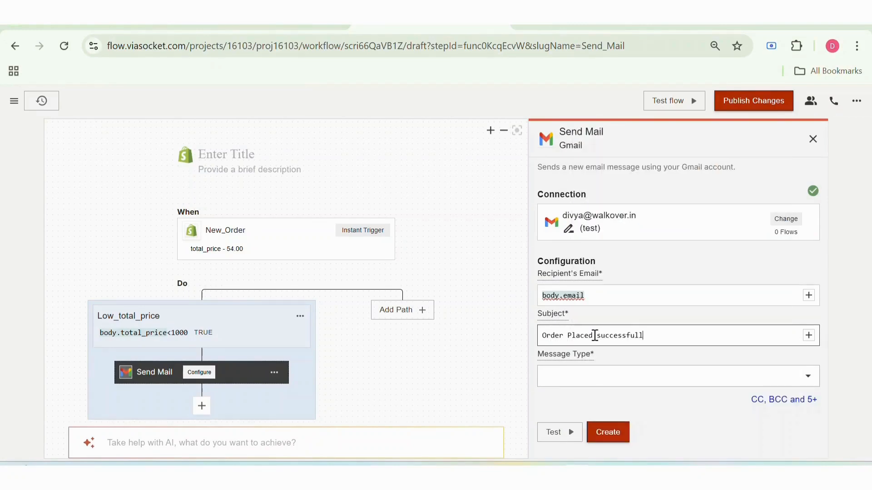
{"action": "type", "text": "y"}
{"action": "left_click", "coordinate": [591, 370]}
{"action": "left_click", "coordinate": [579, 418]}
Write the message body "Your order body.id has been placed successfully, Thank you for shopping with us.", with body.id mapped from the trigger
{"action": "scroll", "coordinate": [581, 390], "scroll_direction": "down", "scroll_amount": 2}
{"action": "left_click", "coordinate": [586, 370]}
{"action": "type", "text": "Your order"}
{"action": "left_click", "coordinate": [808, 370]}
{"action": "mouse_move", "coordinate": [750, 413]}
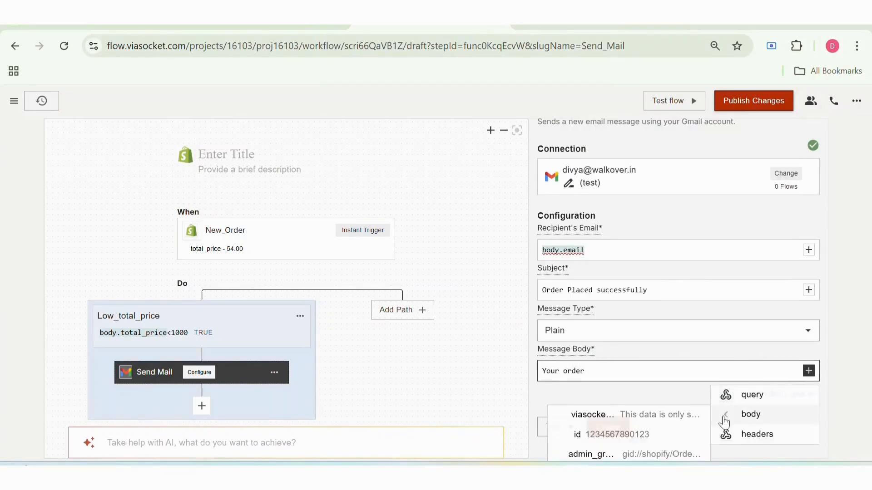
{"action": "left_click", "coordinate": [663, 432]}
{"action": "type", "text": "has been placed succes"}
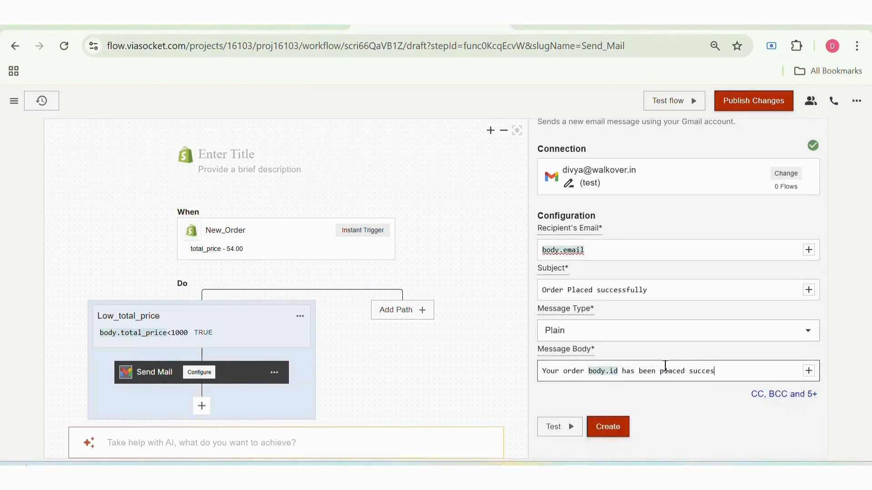
{"action": "type", "text": "sfully, Thank you"}
{"action": "key", "text": "BackSpace"}
{"action": "key", "text": "BackSpace"}
{"action": "key", "text": "BackSpace"}
{"action": "key", "text": "BackSpace"}
{"action": "type", "text": "you for hopping e"}
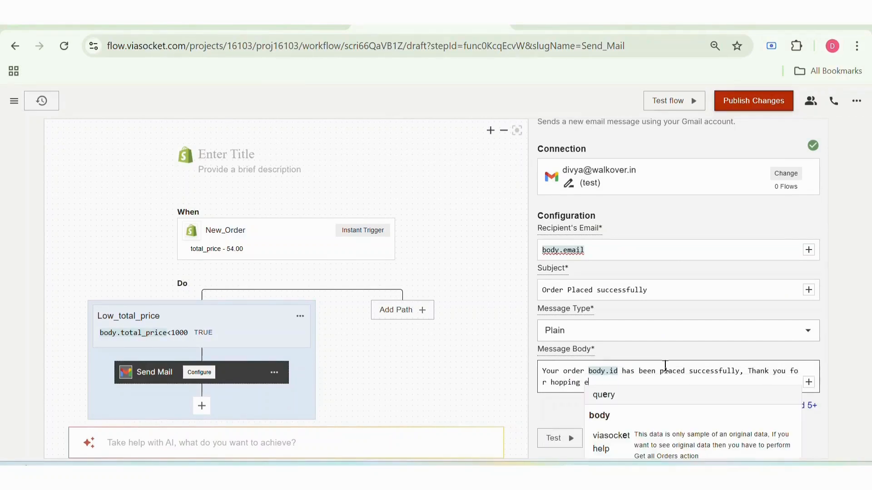
{"action": "key", "text": "BackSpace"}
{"action": "type", "text": "with us."}
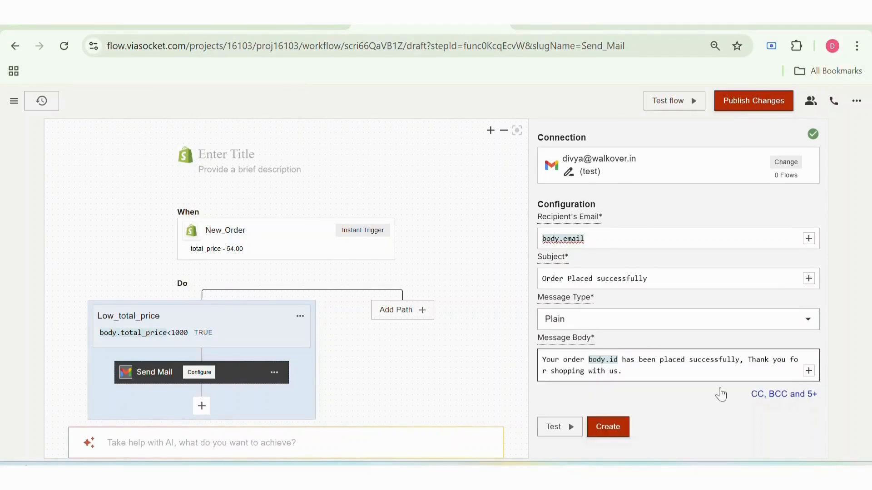
Expand the optional email fields, leave them empty, and create the Send Mail action
{"action": "left_click", "coordinate": [774, 395]}
{"action": "scroll", "coordinate": [774, 390], "scroll_direction": "down", "scroll_amount": 6}
{"action": "left_click", "coordinate": [608, 426]}
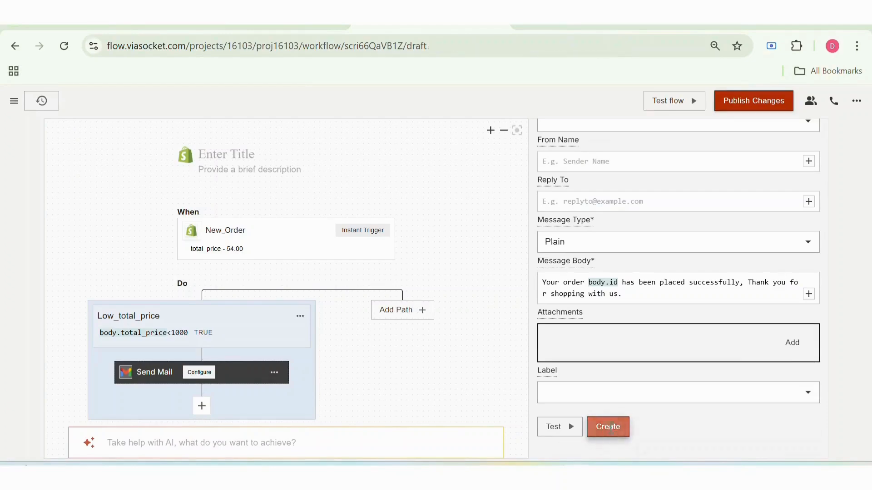
Add a second path with the condition body.total_price>1000, test it and save it
{"action": "left_click", "coordinate": [543, 333]}
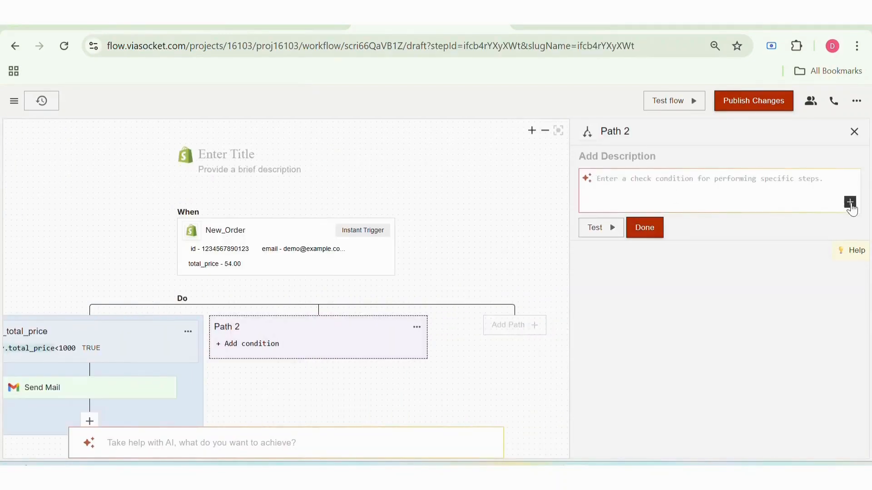
{"action": "left_click", "coordinate": [850, 202]}
{"action": "mouse_move", "coordinate": [762, 229]}
{"action": "scroll", "coordinate": [699, 308], "scroll_direction": "down", "scroll_amount": 20}
{"action": "scroll", "coordinate": [699, 308], "scroll_direction": "up", "scroll_amount": 15}
{"action": "scroll", "coordinate": [699, 309], "scroll_direction": "up", "scroll_amount": 5}
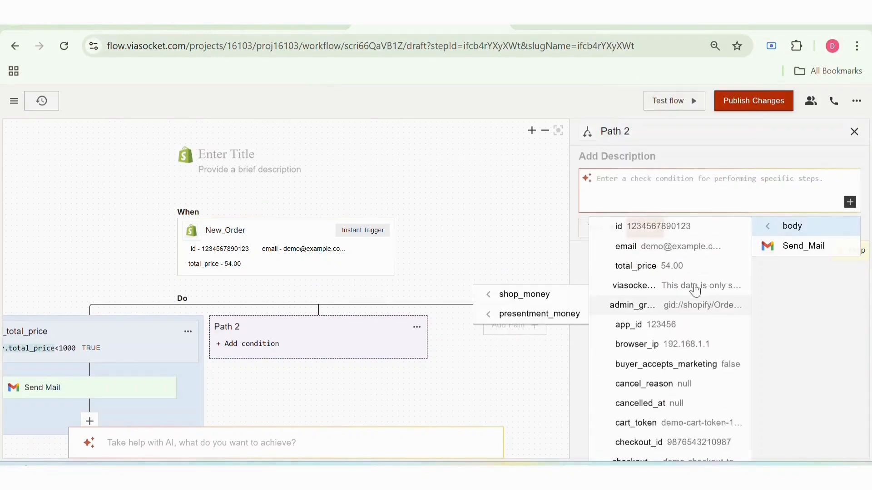
{"action": "left_click", "coordinate": [681, 264]}
{"action": "type", "text": ">1000"}
{"action": "left_click", "coordinate": [610, 228]}
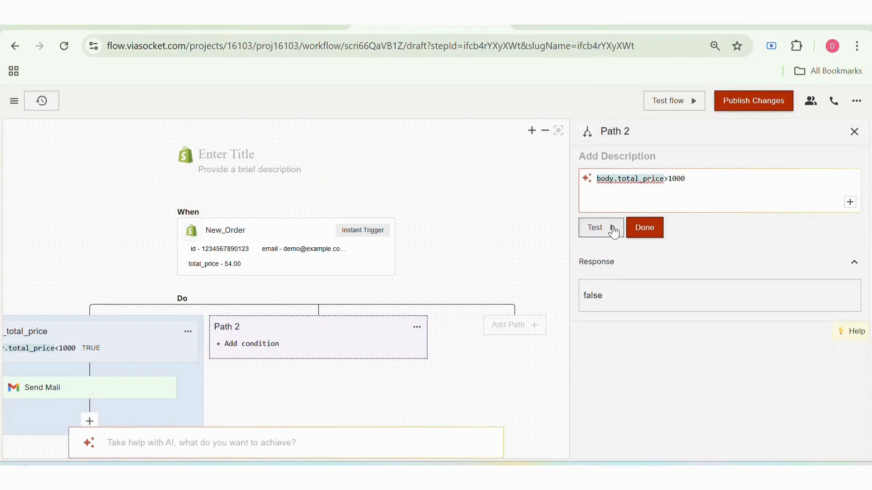
{"action": "left_click", "coordinate": [643, 227]}
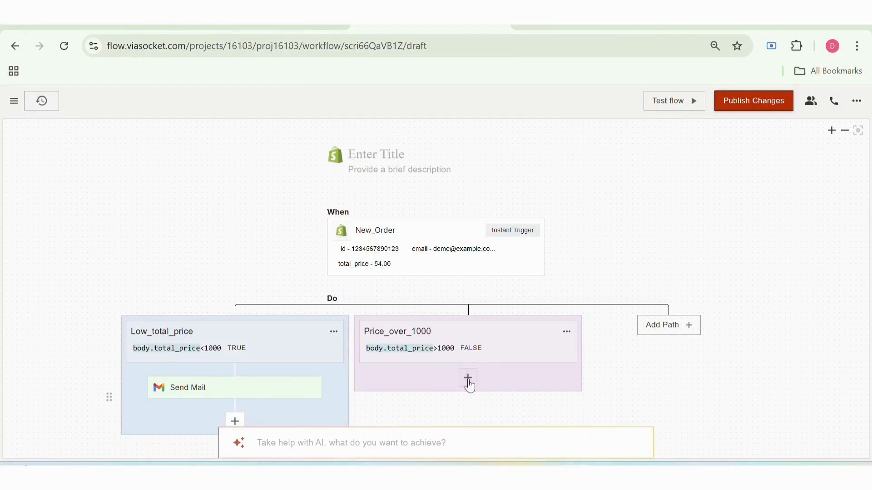
Add a Gmail Send Mail action inside the Price_over_1000 path, using the existing "test" connection
{"action": "left_click", "coordinate": [467, 377]}
{"action": "left_click", "coordinate": [631, 242]}
{"action": "left_click", "coordinate": [630, 237]}
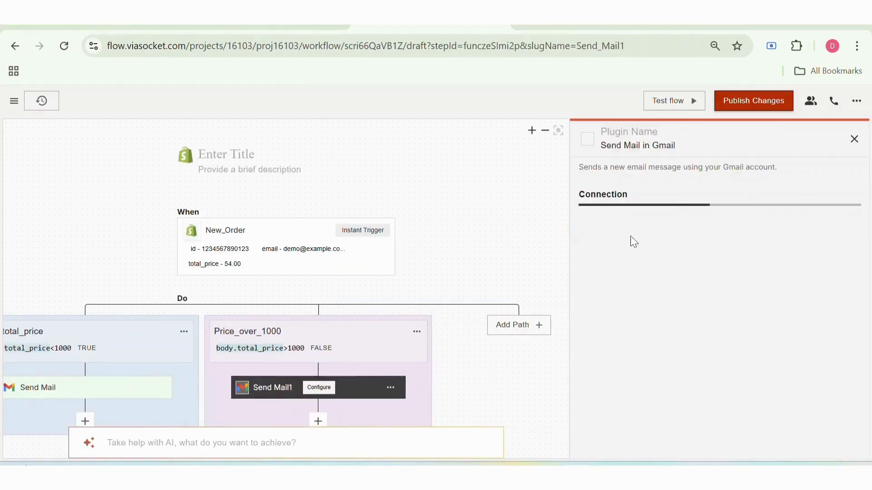
{"action": "left_click", "coordinate": [632, 238]}
{"action": "left_click", "coordinate": [634, 282]}
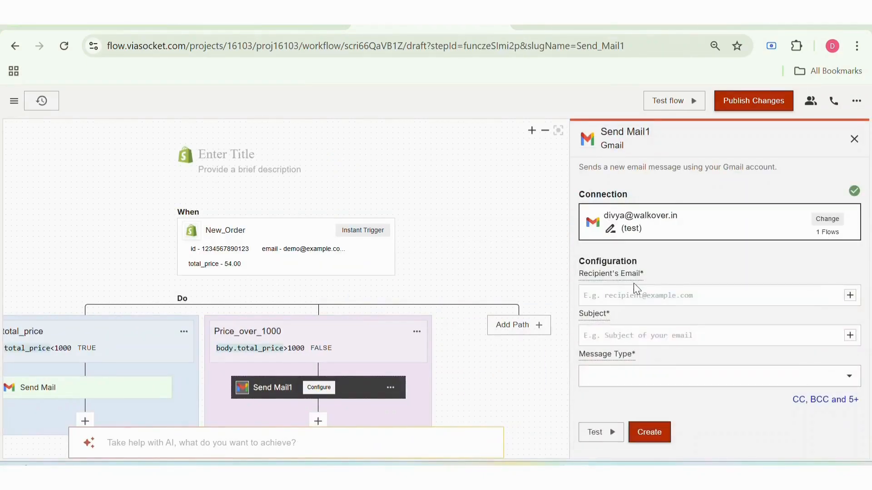
Map the second email's recipient to body.email and set its subject to "Order placed successfully"
{"action": "left_click", "coordinate": [850, 296]}
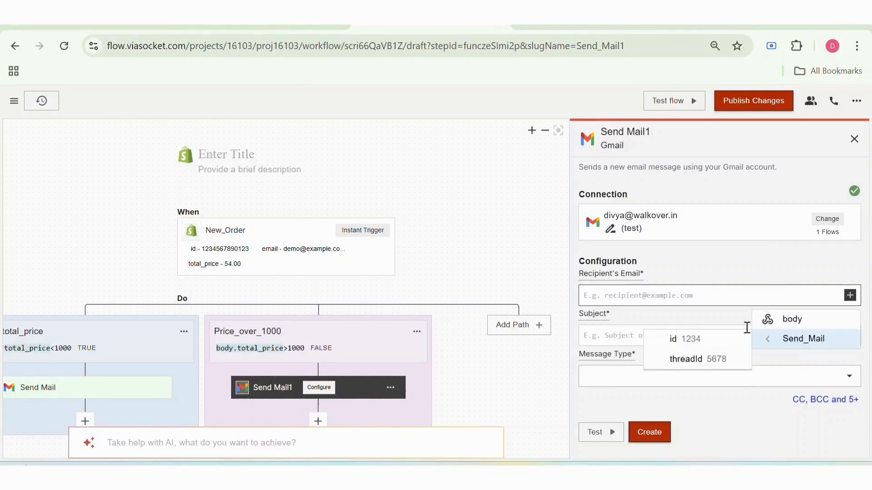
{"action": "left_click", "coordinate": [716, 339]}
{"action": "left_click", "coordinate": [646, 336]}
{"action": "type", "text": "Tha"}
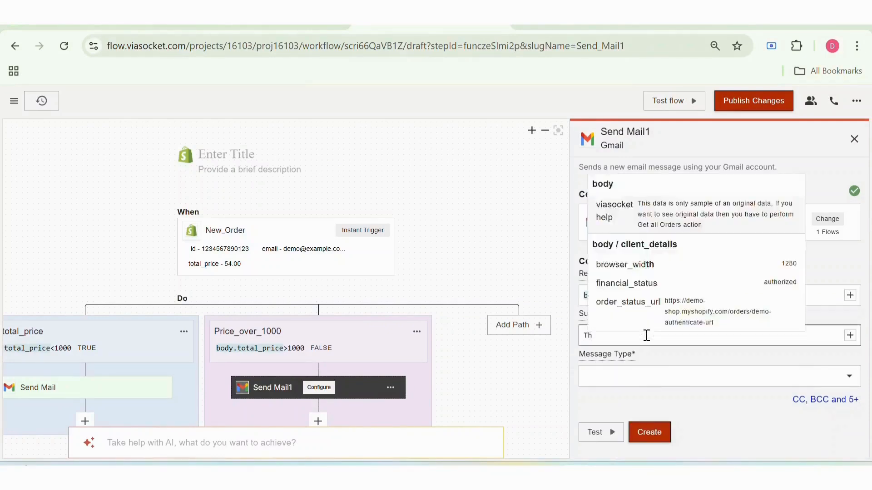
{"action": "key", "text": "BackSpace"}
{"action": "key", "text": "BackSpace"}
{"action": "key", "text": "BackSpace"}
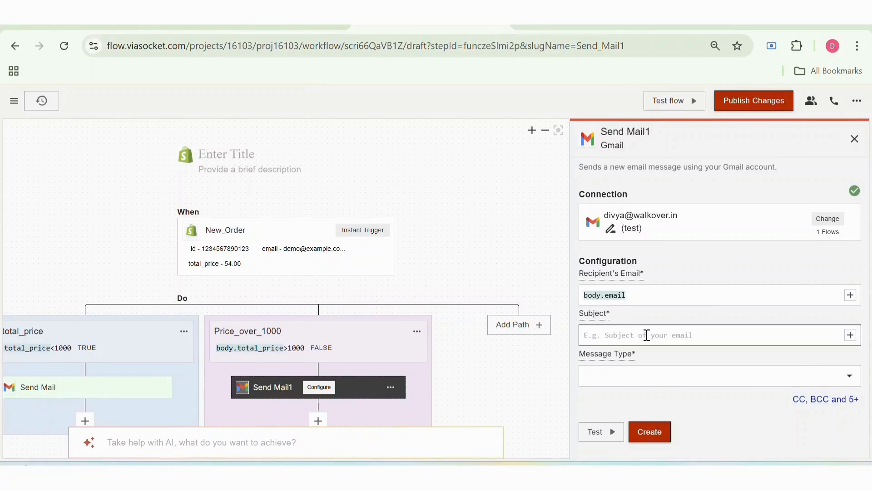
{"action": "type", "text": "Th"}
{"action": "key", "text": "BackSpace"}
{"action": "type", "text": "Or"}
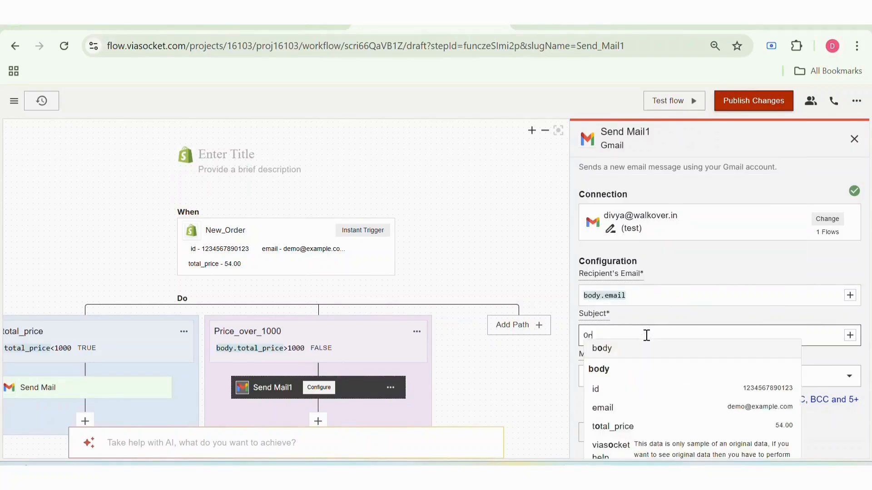
{"action": "type", "text": "der placed successfully"}
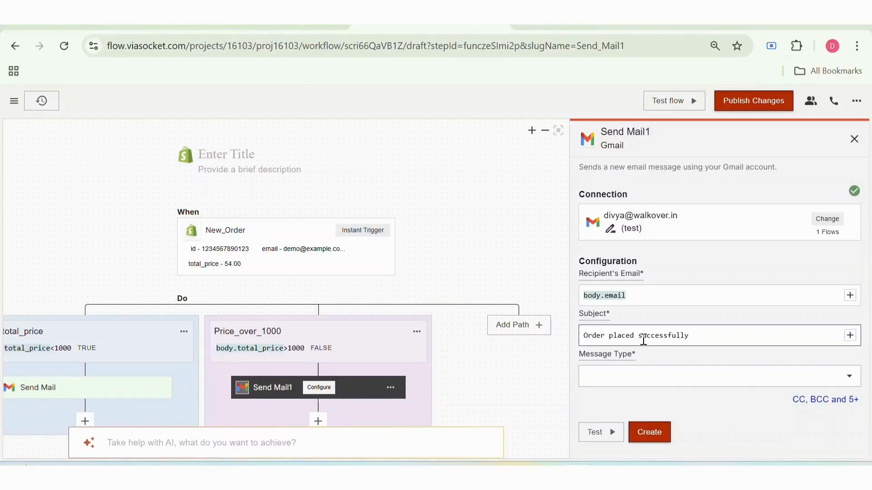
Set the message type to Plain, write a body confirming order body.id with thank-you discount coupon code DMM40, and create the action
{"action": "left_click", "coordinate": [719, 376]}
{"action": "left_click", "coordinate": [707, 415]}
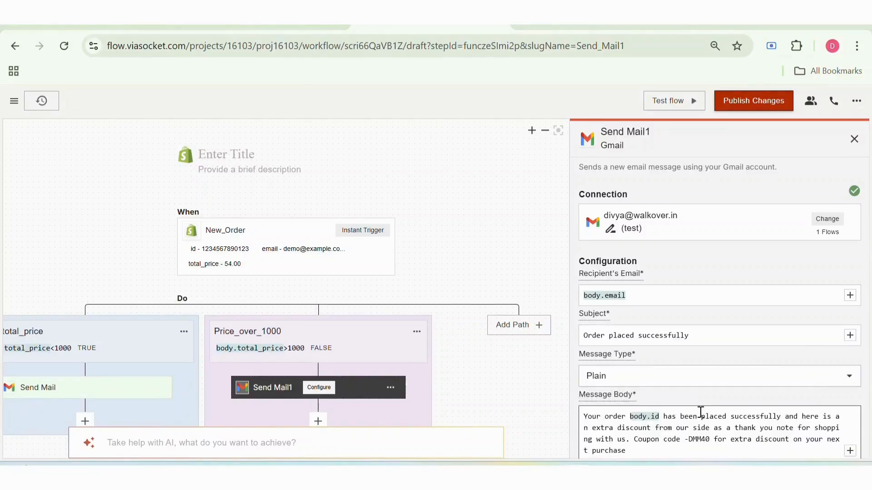
{"action": "scroll", "coordinate": [701, 412], "scroll_direction": "down", "scroll_amount": 2}
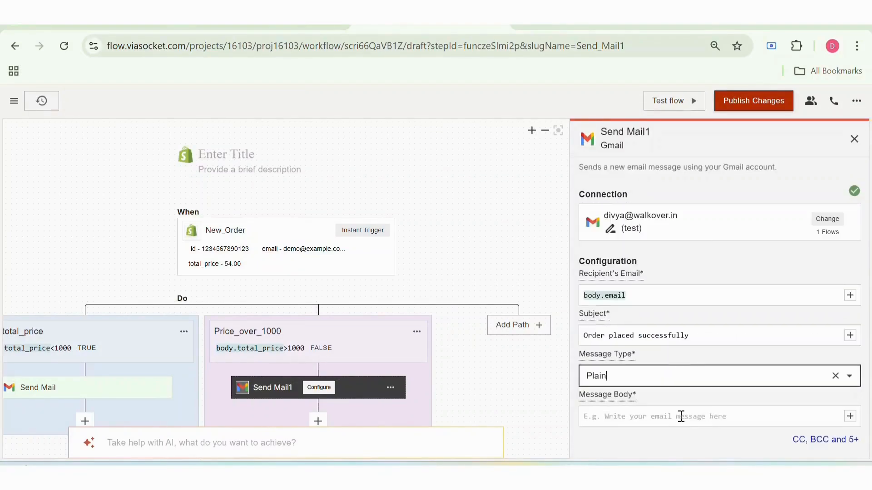
{"action": "type", "text": "Your order"}
{"action": "left_click", "coordinate": [850, 416]}
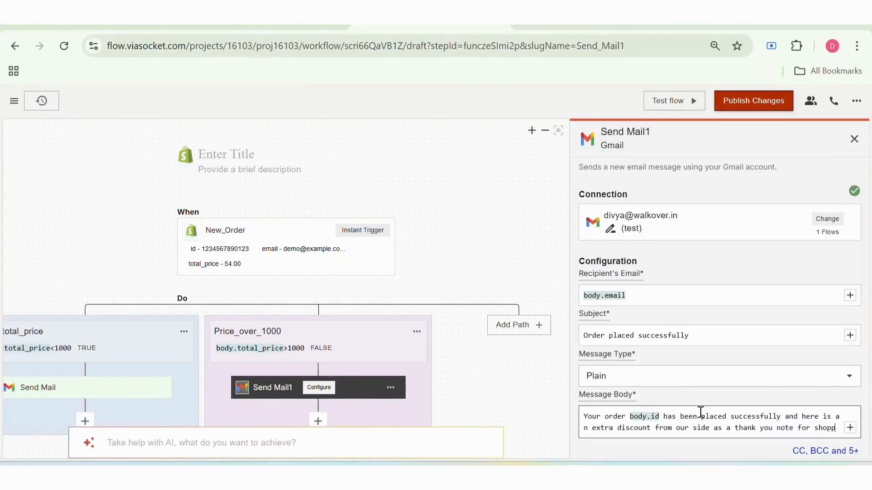
{"action": "type", "text": "ing w"}
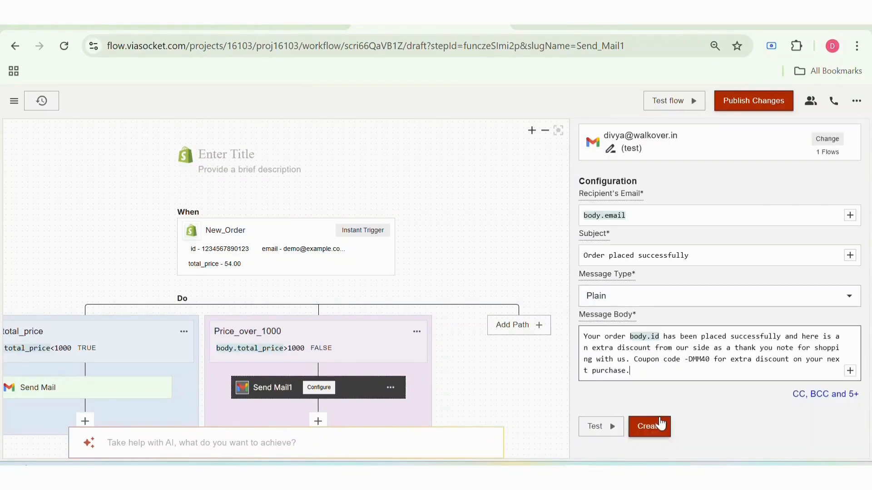
{"action": "left_click", "coordinate": [659, 424]}
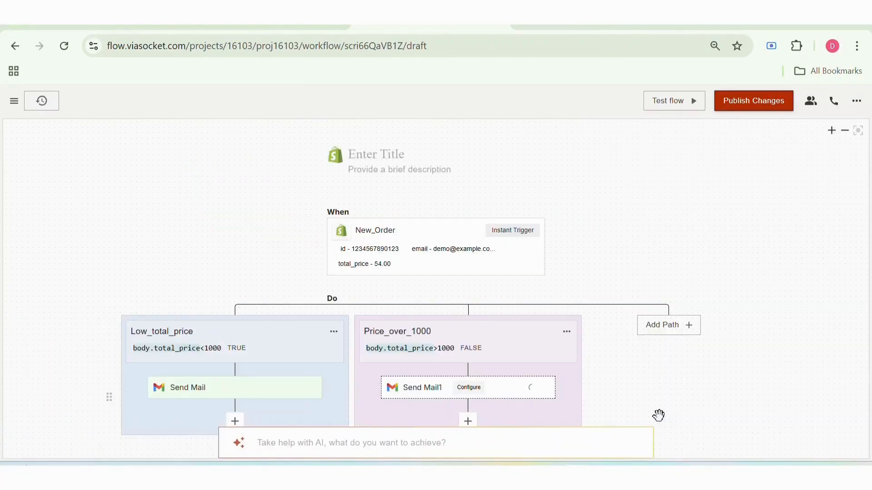
Title the flow "Multipath shopify X gmail demo" and publish the changes
{"action": "left_click", "coordinate": [390, 136]}
{"action": "type", "text": "Multipath shopify X gmqail d"}
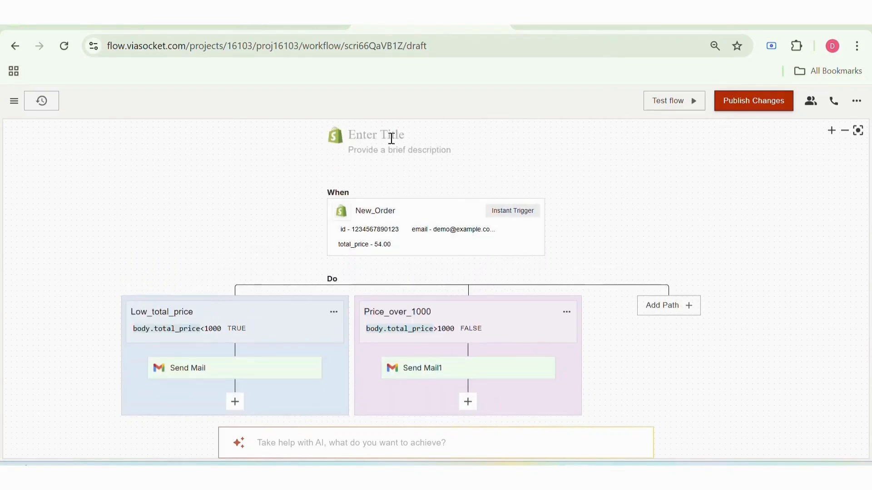
{"action": "left_click", "coordinate": [389, 140]}
{"action": "type", "text": "Mul"}
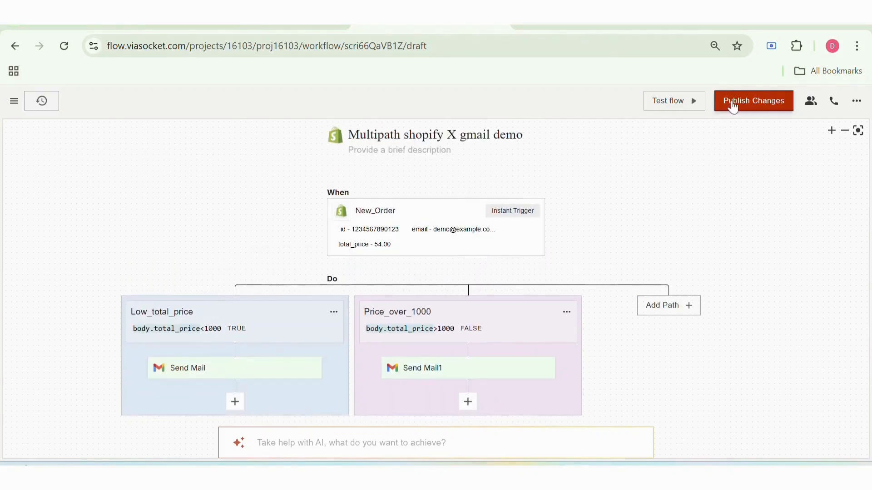
{"action": "left_click", "coordinate": [732, 107]}
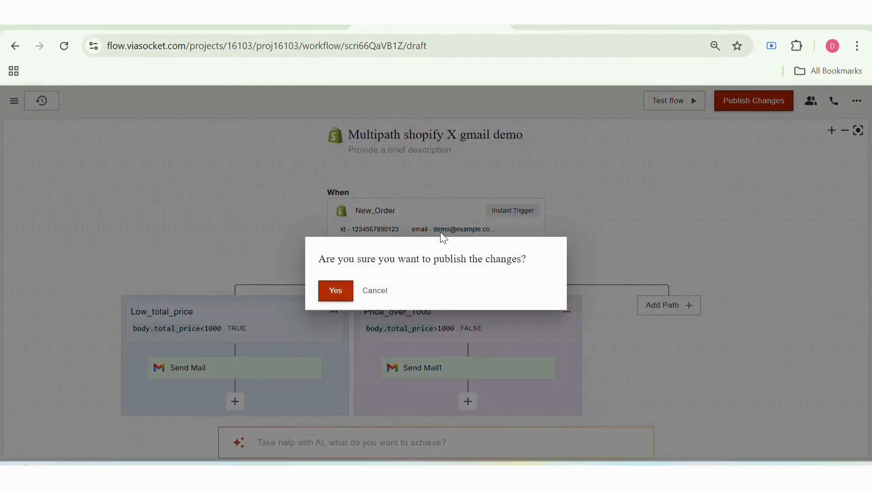
{"action": "left_click", "coordinate": [336, 292]}
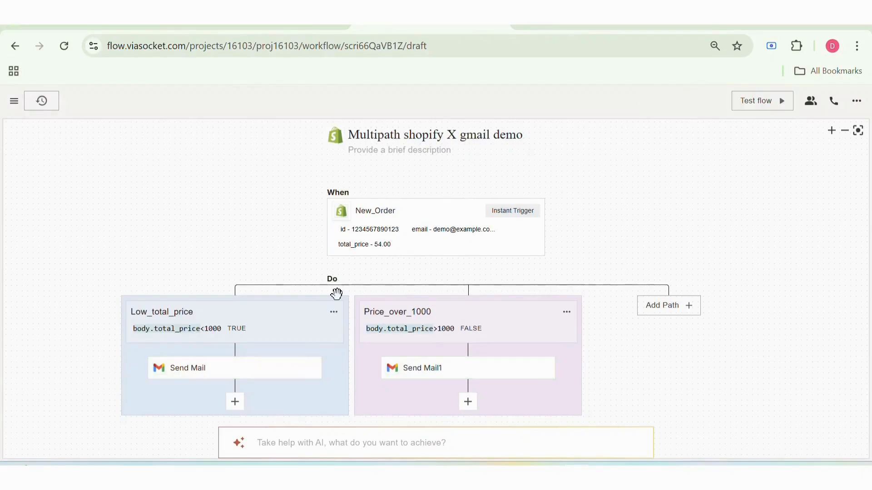
Switch to the Shopify admin's orders, start a new order and assign an existing customer to it
{"action": "left_click", "coordinate": [530, 25]}
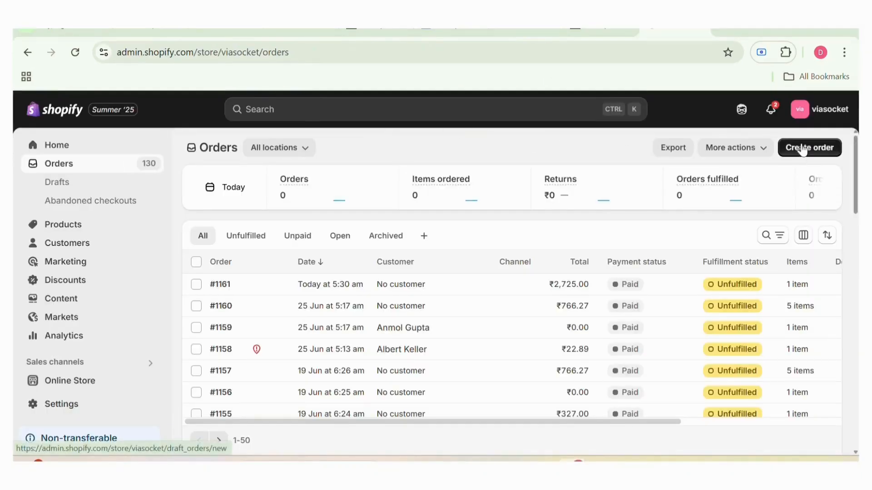
{"action": "left_click", "coordinate": [801, 153]}
{"action": "left_click", "coordinate": [663, 267]}
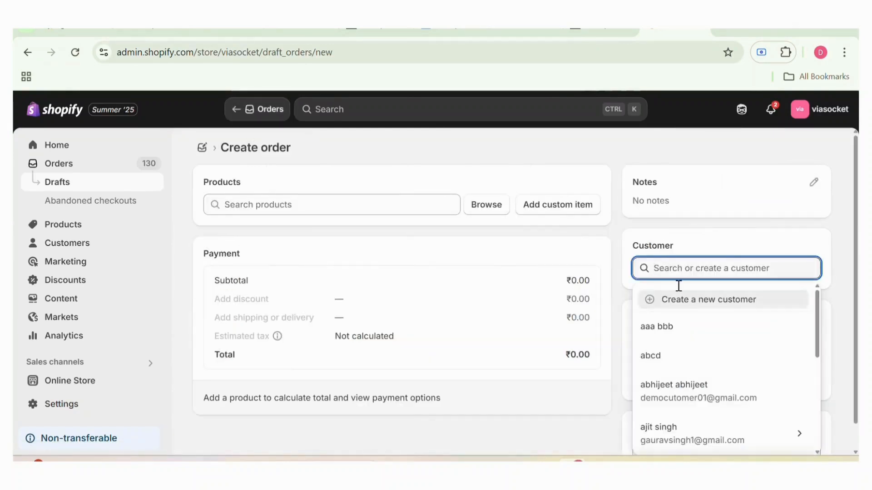
{"action": "scroll", "coordinate": [709, 355], "scroll_direction": "down", "scroll_amount": 8}
{"action": "scroll", "coordinate": [709, 354], "scroll_direction": "down", "scroll_amount": 10}
{"action": "scroll", "coordinate": [709, 355], "scroll_direction": "down", "scroll_amount": 4}
{"action": "left_click", "coordinate": [709, 352]}
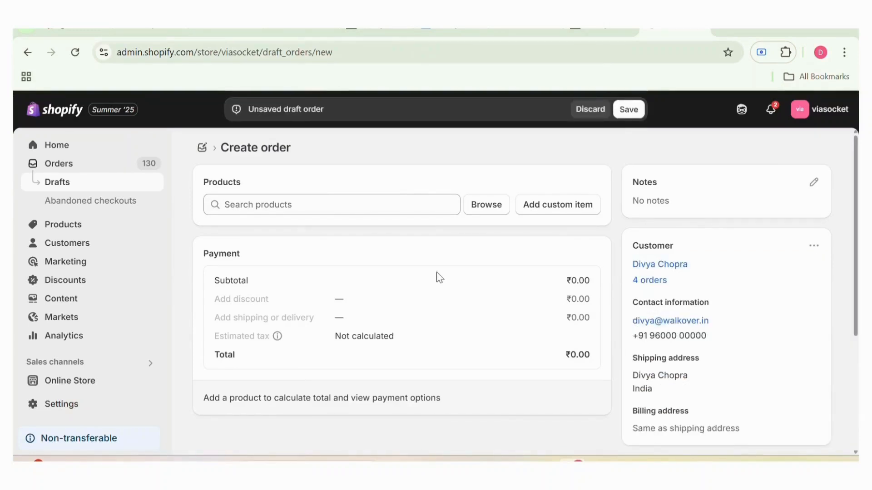
Add the laptop product to the new order
{"action": "left_click", "coordinate": [490, 209]}
{"action": "scroll", "coordinate": [480, 227], "scroll_direction": "down", "scroll_amount": 5}
{"action": "scroll", "coordinate": [443, 277], "scroll_direction": "down", "scroll_amount": 10}
{"action": "left_click", "coordinate": [248, 317]}
{"action": "scroll", "coordinate": [529, 315], "scroll_direction": "down", "scroll_amount": 2}
{"action": "left_click", "coordinate": [615, 429]}
Mark the laptop order as paid so that the order is created
{"action": "scroll", "coordinate": [591, 409], "scroll_direction": "down", "scroll_amount": 2}
{"action": "left_click", "coordinate": [575, 413]}
{"action": "left_click", "coordinate": [568, 386]}
{"action": "left_click", "coordinate": [592, 338]}
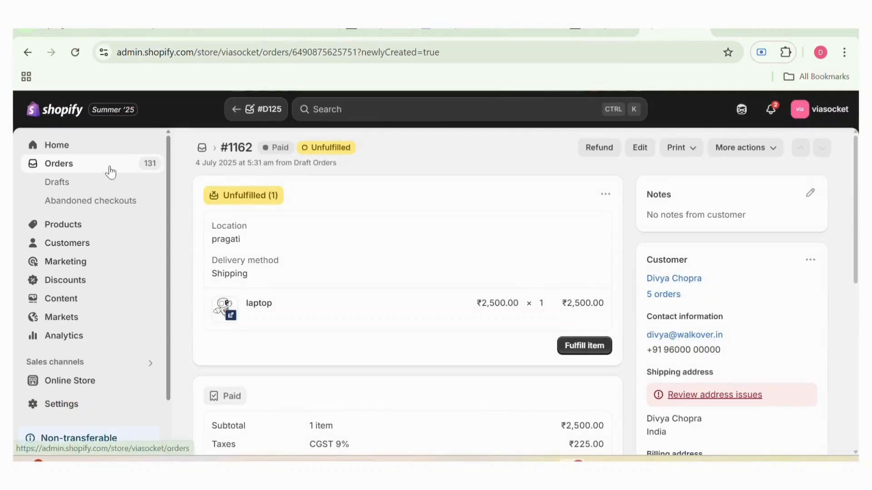
Start another Shopify order and add the red variant of the (Sample) Coconut Barsdfds Soap freeee product
{"action": "left_click", "coordinate": [110, 171]}
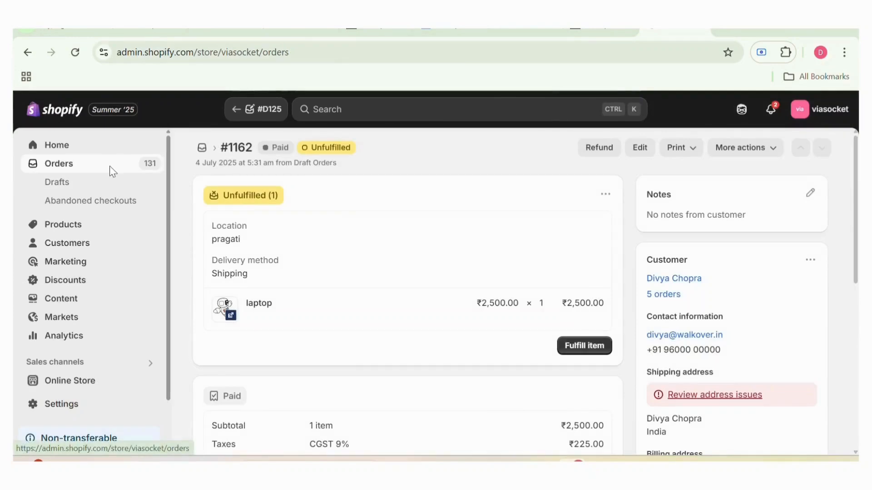
{"action": "left_click", "coordinate": [820, 150]}
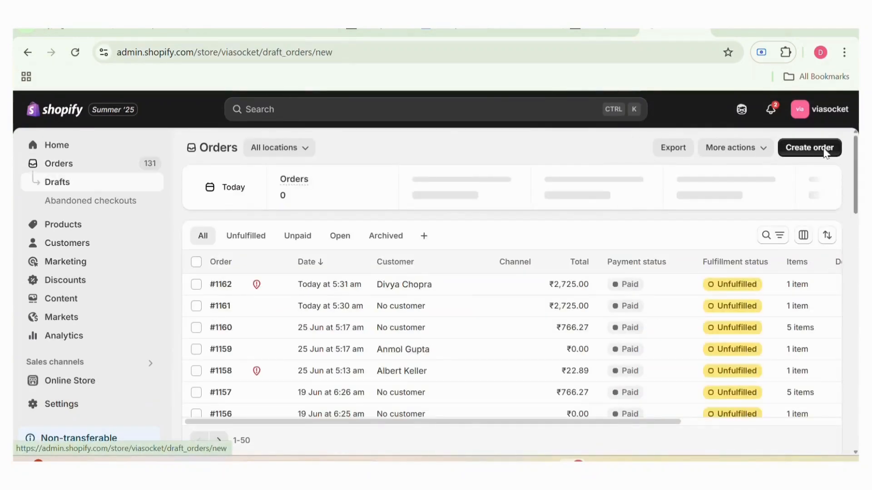
{"action": "left_click", "coordinate": [488, 207]}
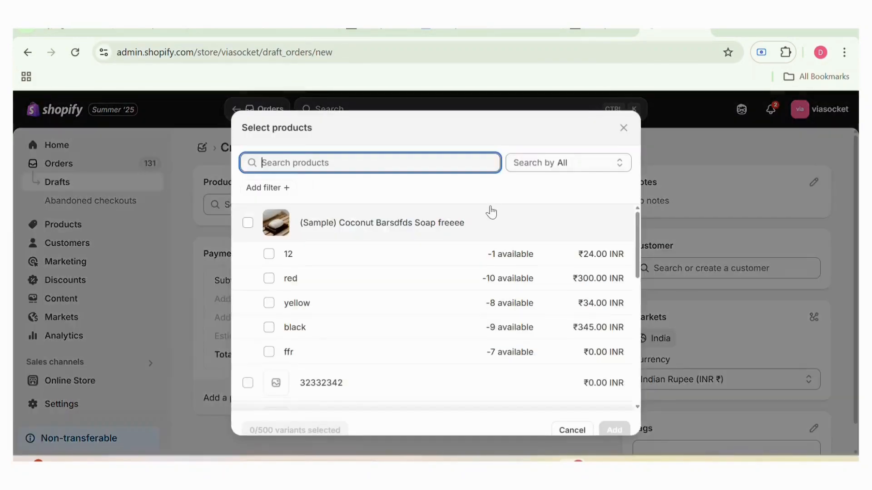
{"action": "left_click", "coordinate": [447, 282]}
{"action": "scroll", "coordinate": [448, 284], "scroll_direction": "down", "scroll_amount": 2}
{"action": "left_click", "coordinate": [620, 432]}
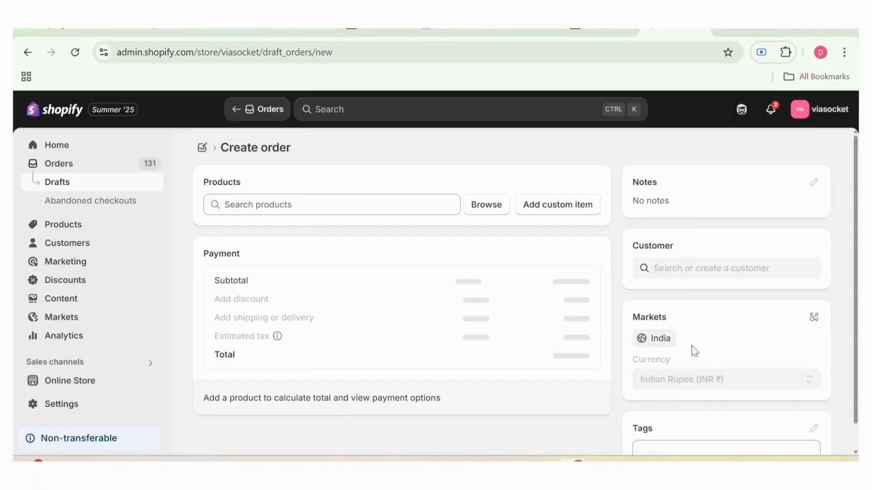
Search the customers for "test" and assign the test customer to the soap order
{"action": "left_click", "coordinate": [717, 270]}
{"action": "scroll", "coordinate": [717, 356], "scroll_direction": "down", "scroll_amount": 3}
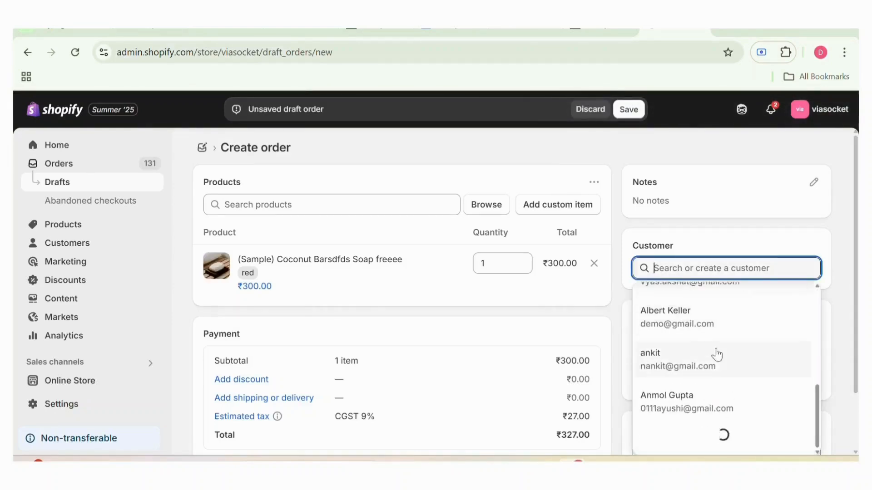
{"action": "type", "text": "test"}
{"action": "scroll", "coordinate": [717, 355], "scroll_direction": "down", "scroll_amount": 8}
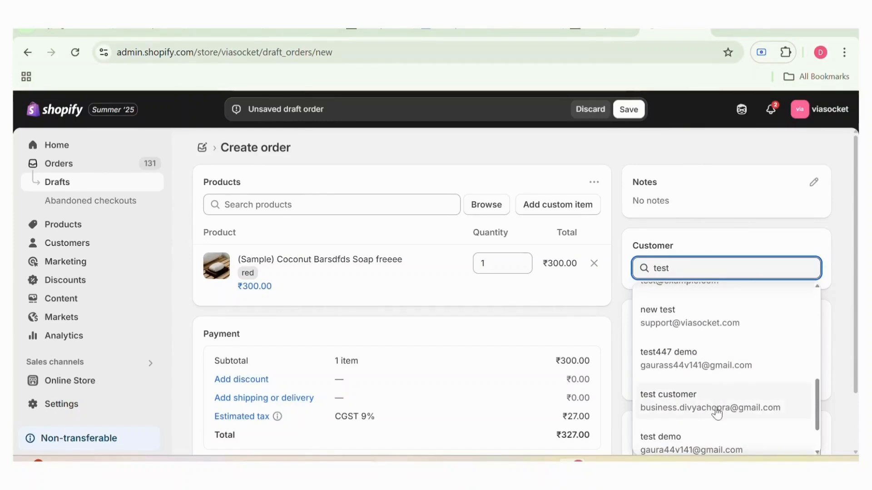
{"action": "left_click", "coordinate": [717, 411]}
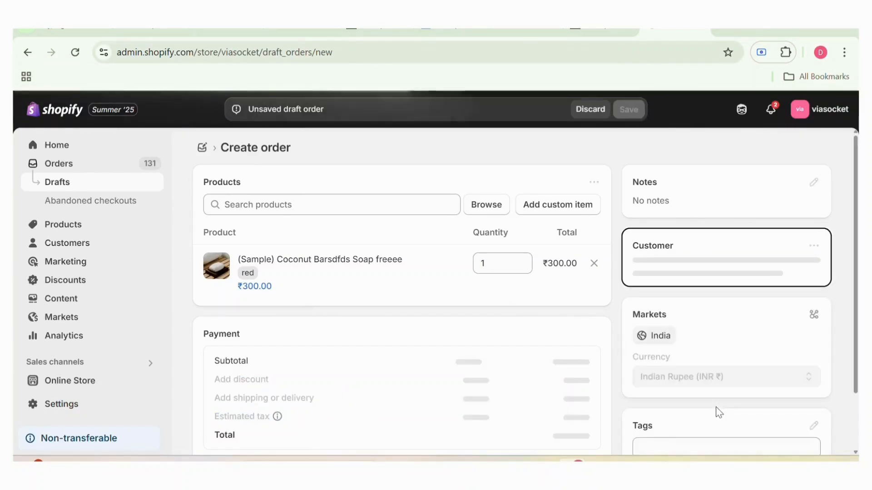
Mark the soap order as paid and create the order
{"action": "scroll", "coordinate": [693, 352], "scroll_direction": "down", "scroll_amount": 4}
{"action": "scroll", "coordinate": [582, 316], "scroll_direction": "up", "scroll_amount": 2}
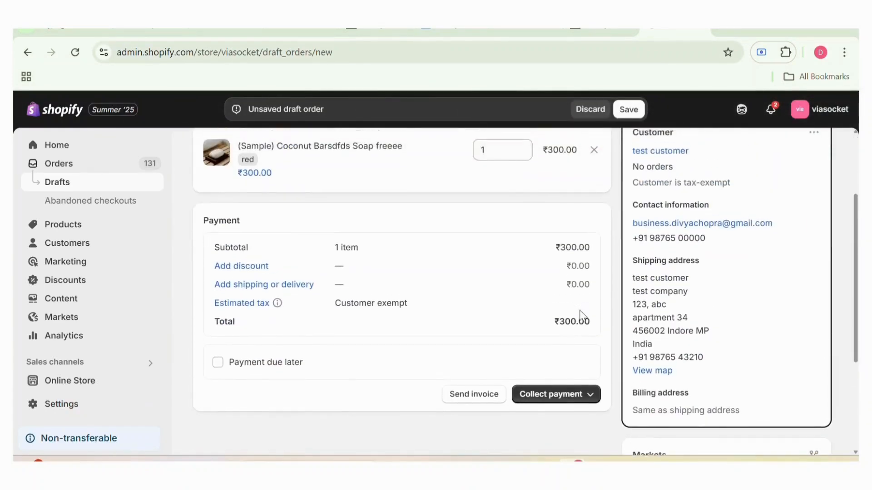
{"action": "left_click", "coordinate": [551, 414]}
{"action": "left_click", "coordinate": [561, 385]}
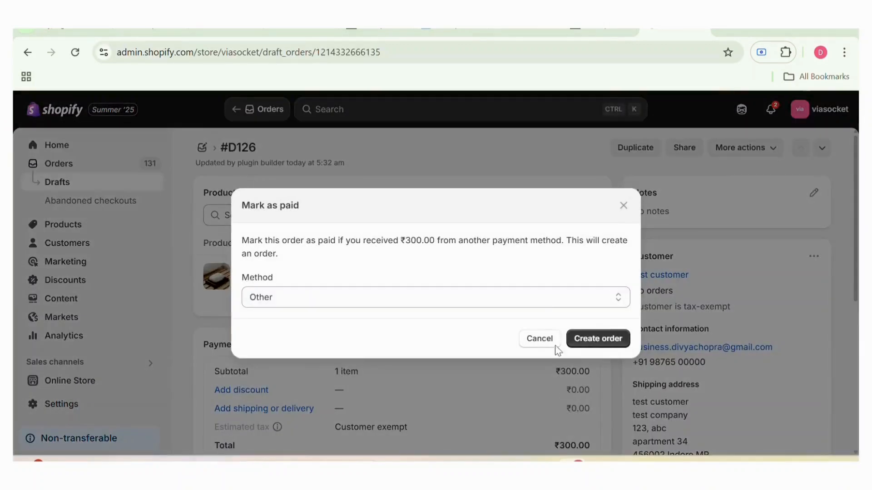
{"action": "left_click", "coordinate": [553, 302]}
{"action": "left_click", "coordinate": [547, 314]}
{"action": "left_click", "coordinate": [593, 340]}
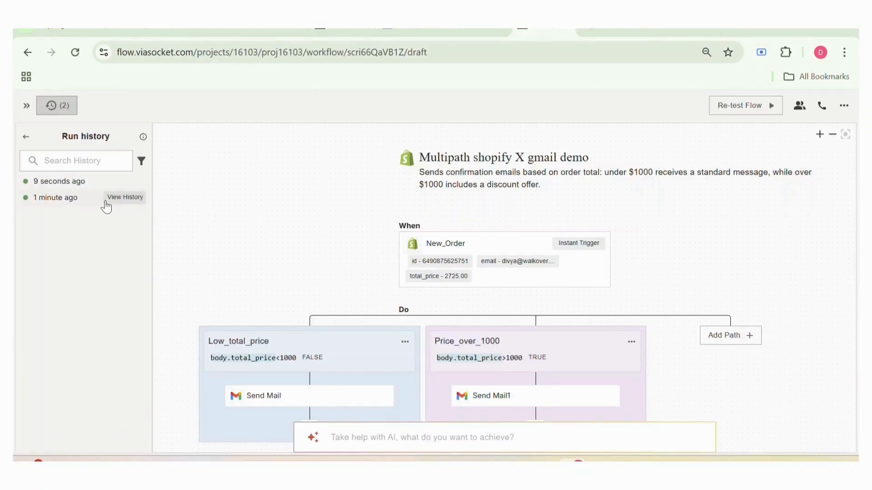
Examine the Shopify order data logged for both runs in the viaSocket flow's run history
{"action": "left_click", "coordinate": [106, 205]}
{"action": "scroll", "coordinate": [284, 274], "scroll_direction": "down", "scroll_amount": 6}
{"action": "scroll", "coordinate": [284, 274], "scroll_direction": "down", "scroll_amount": 3}
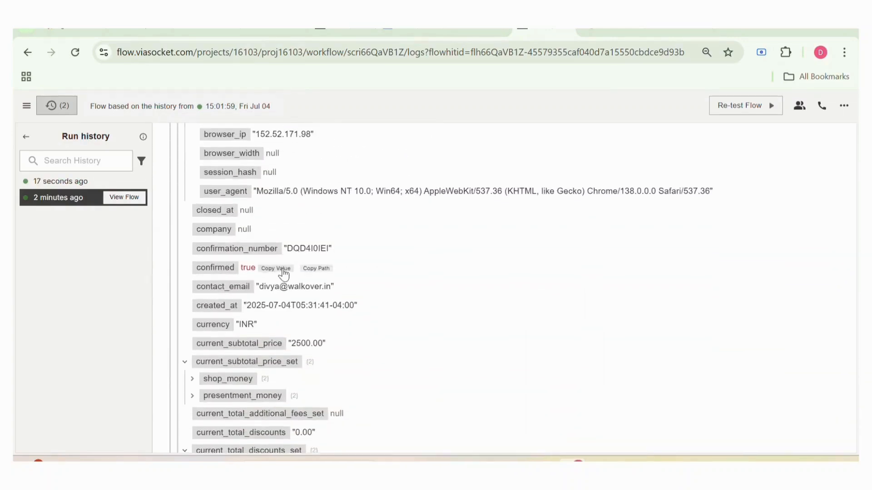
{"action": "scroll", "coordinate": [311, 301], "scroll_direction": "down", "scroll_amount": 1}
{"action": "left_click", "coordinate": [105, 174]}
{"action": "left_click", "coordinate": [104, 183]}
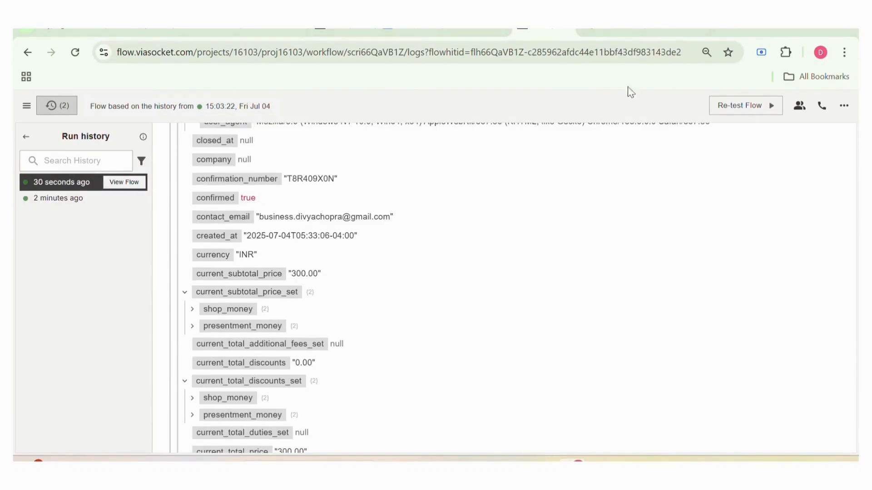
Switch to Gmail, examine the coupon code in the "Order placed successfully" email, and return to the viaSocket flow
{"action": "left_click", "coordinate": [672, 31]}
{"action": "left_click_drag", "start_coordinate": [453, 250], "coordinate": [472, 265]}
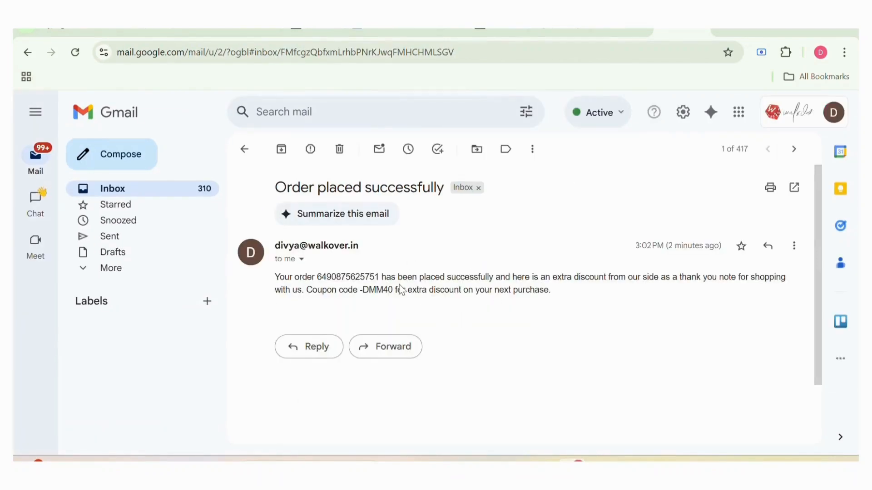
{"action": "left_click_drag", "start_coordinate": [394, 290], "coordinate": [363, 291]}
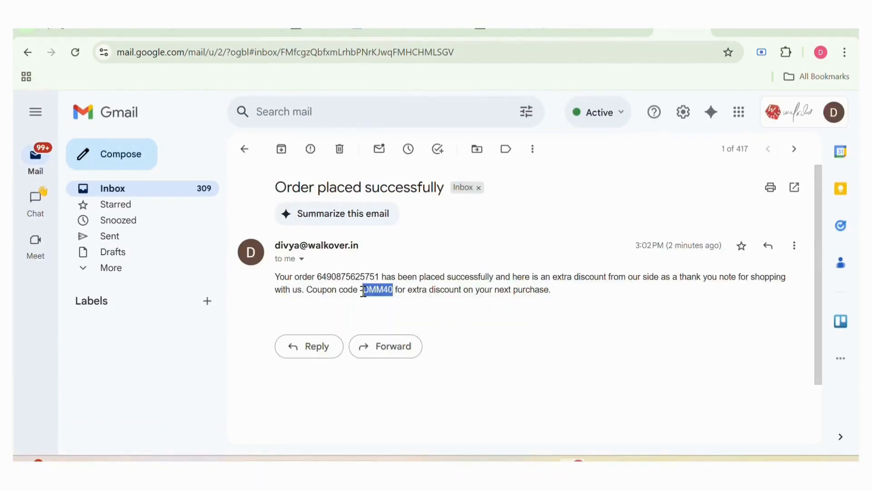
{"action": "left_click", "coordinate": [314, 31]}
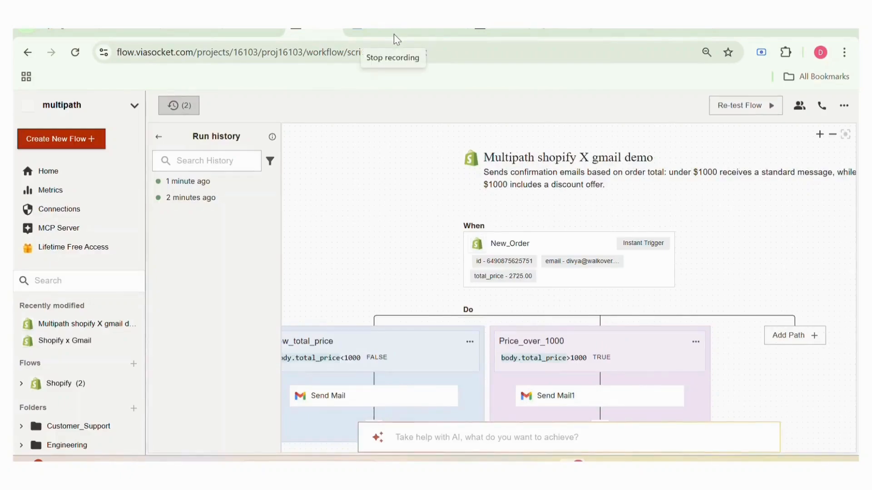